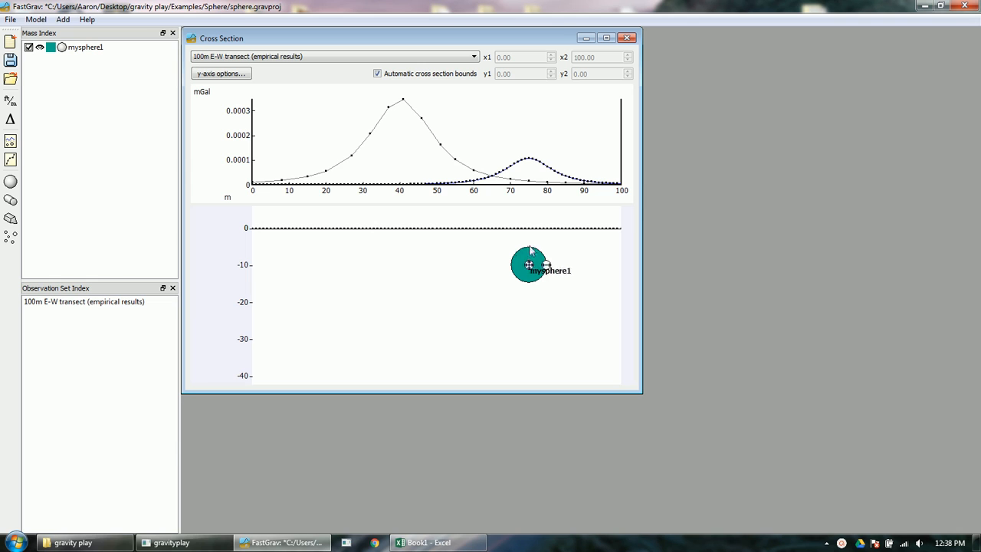
- Move mysphere1 in the cross section to about x = 59 m at a depth of about 9 m
drag(528, 264, 468, 262)
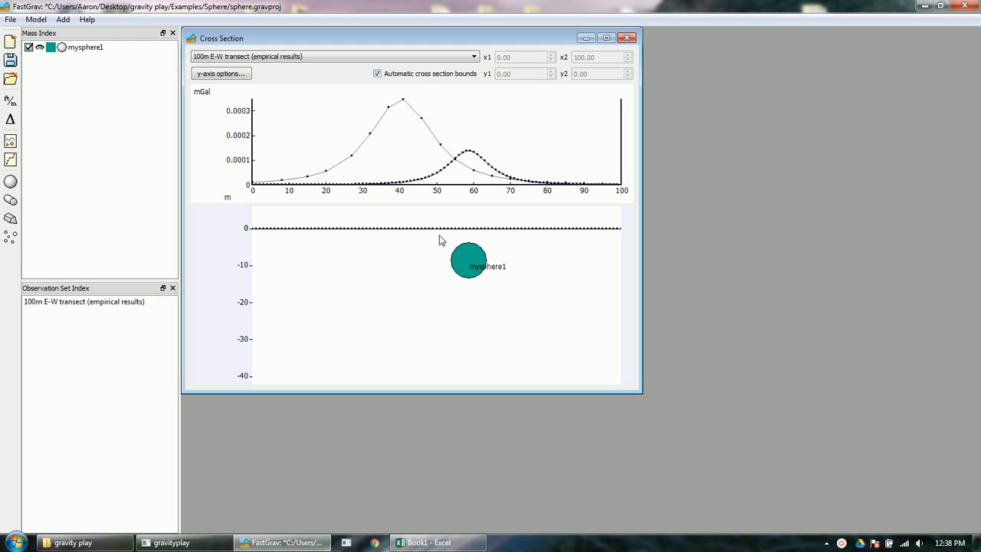
- Switch to the Book1 workbook in Excel and examine the x, y, z and empirical columns from row 1
click(428, 543)
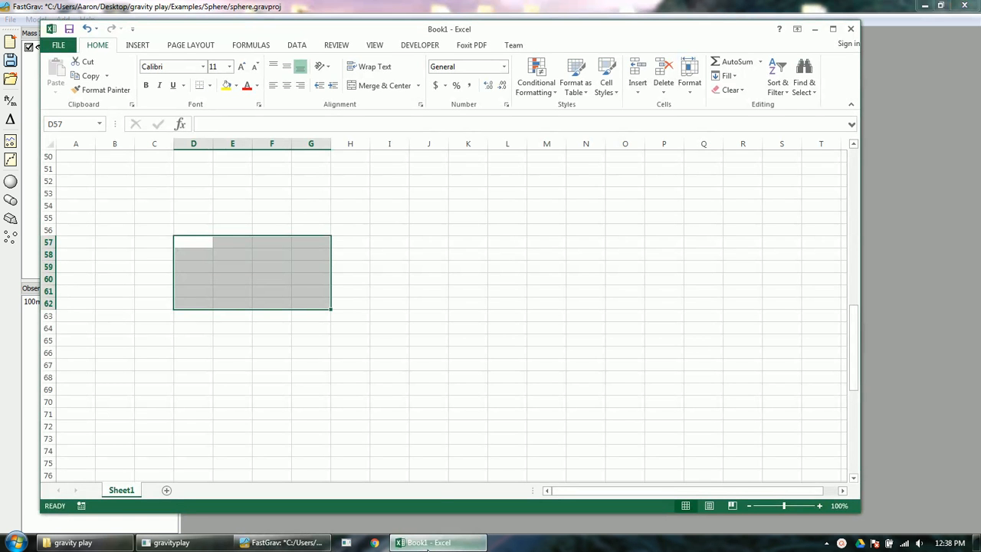
click(282, 246)
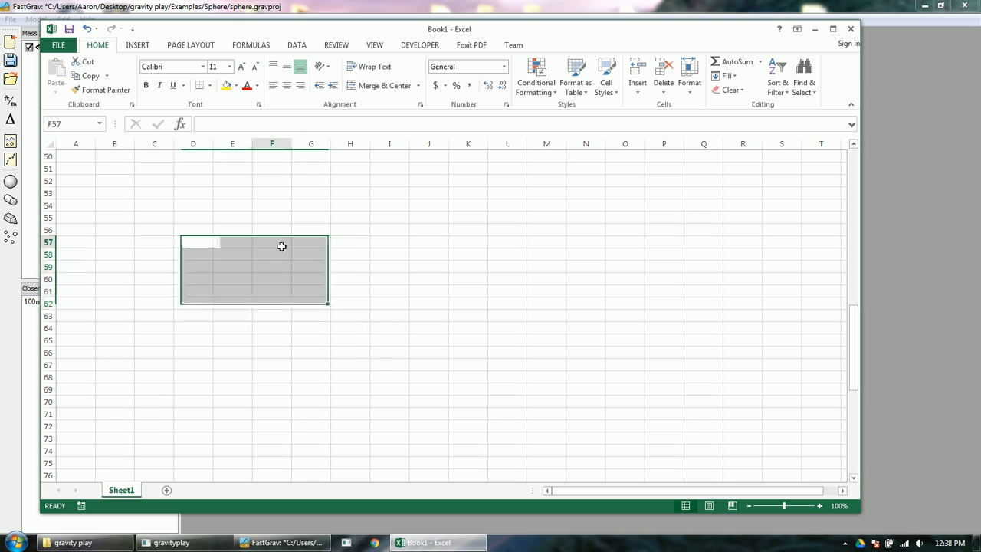
scroll(281, 246, up, 16)
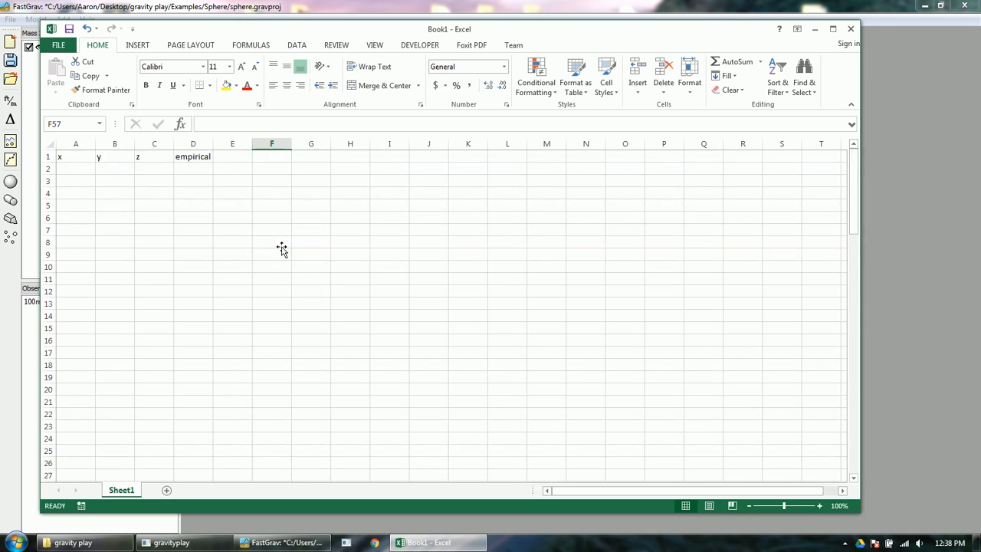
click(80, 158)
click(109, 157)
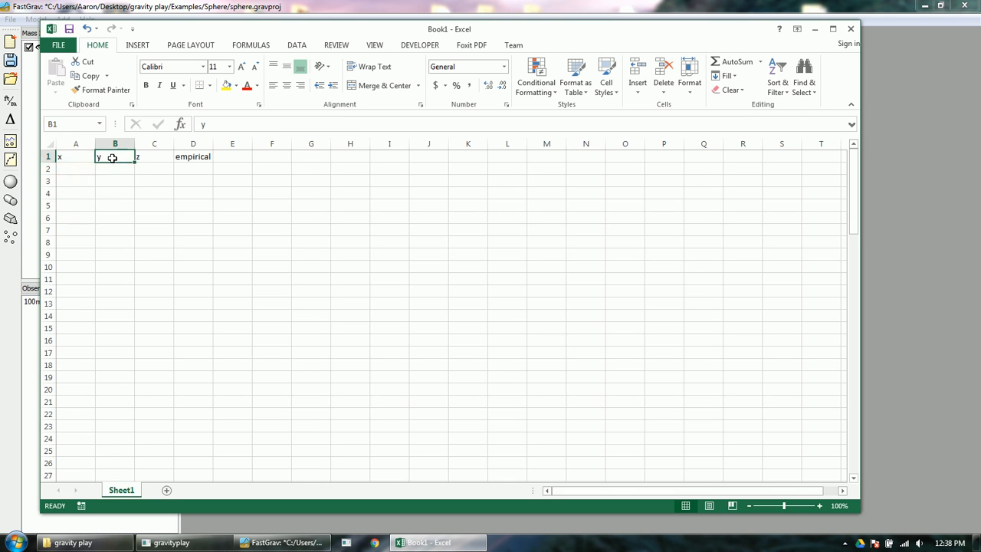
click(165, 159)
click(186, 159)
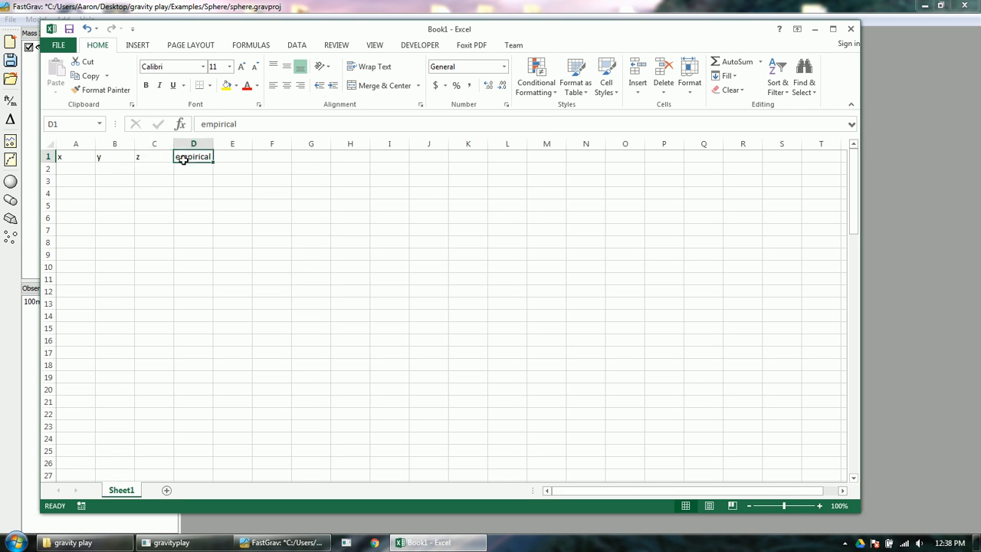
click(90, 167)
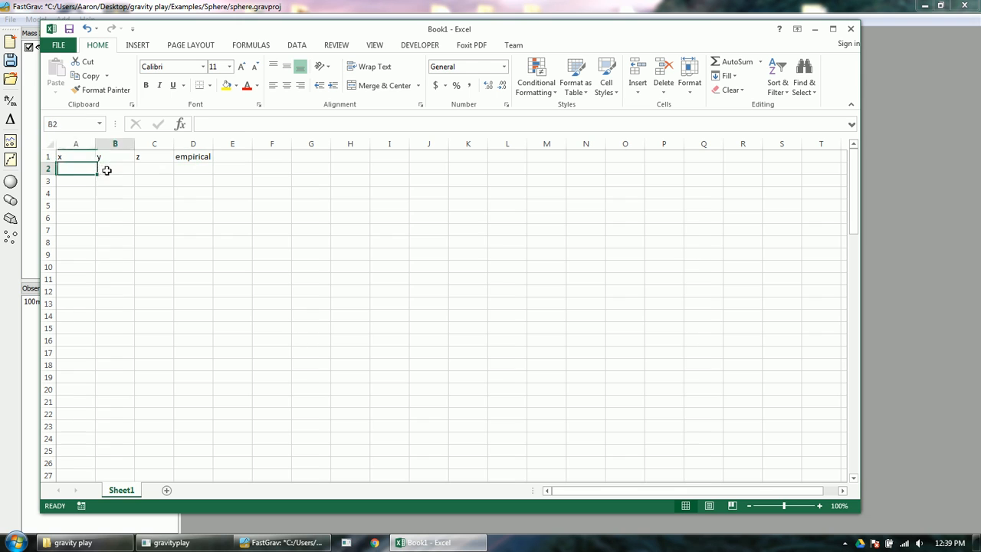
click(108, 169)
click(156, 169)
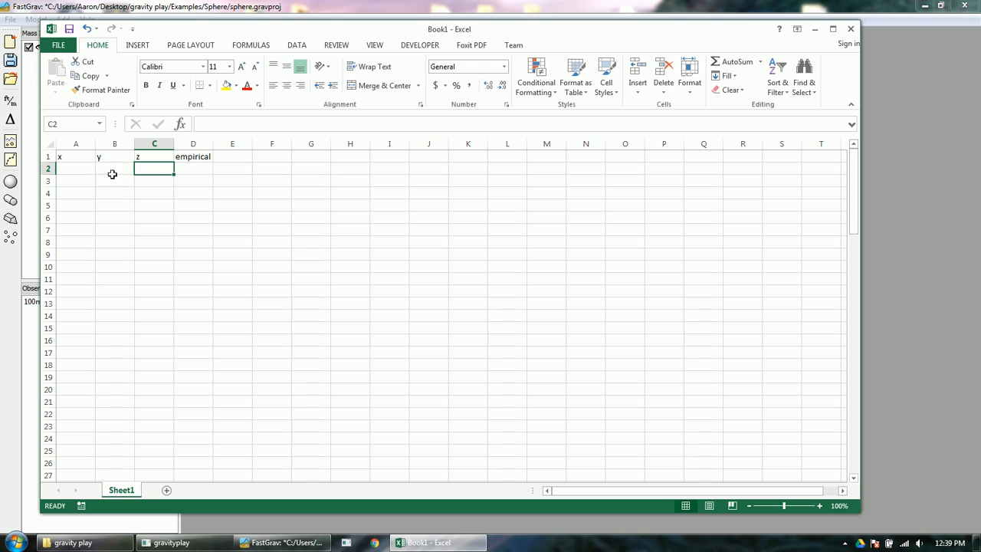
click(192, 168)
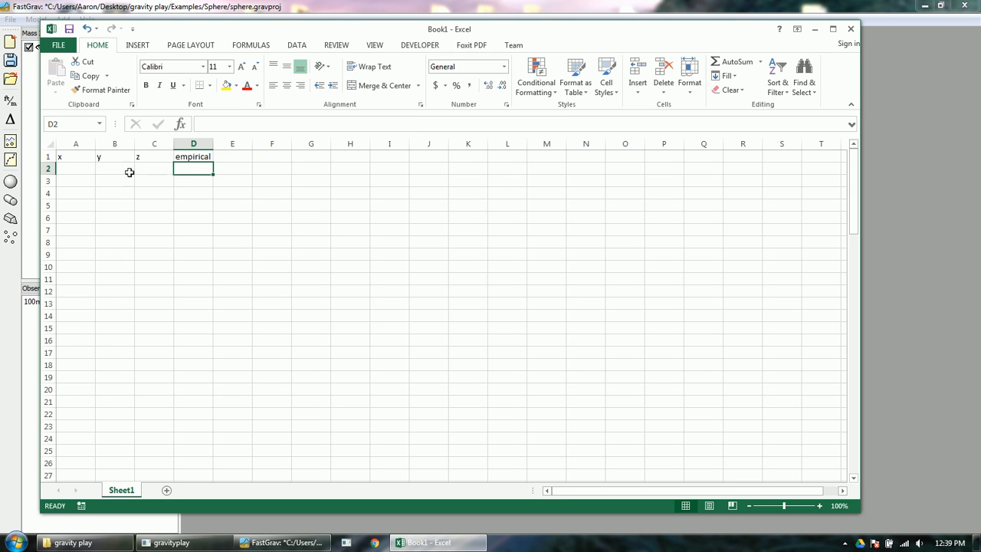
- Enter the first x coordinates 0, 1 and 2 in cells A2 to A4
click(79, 171)
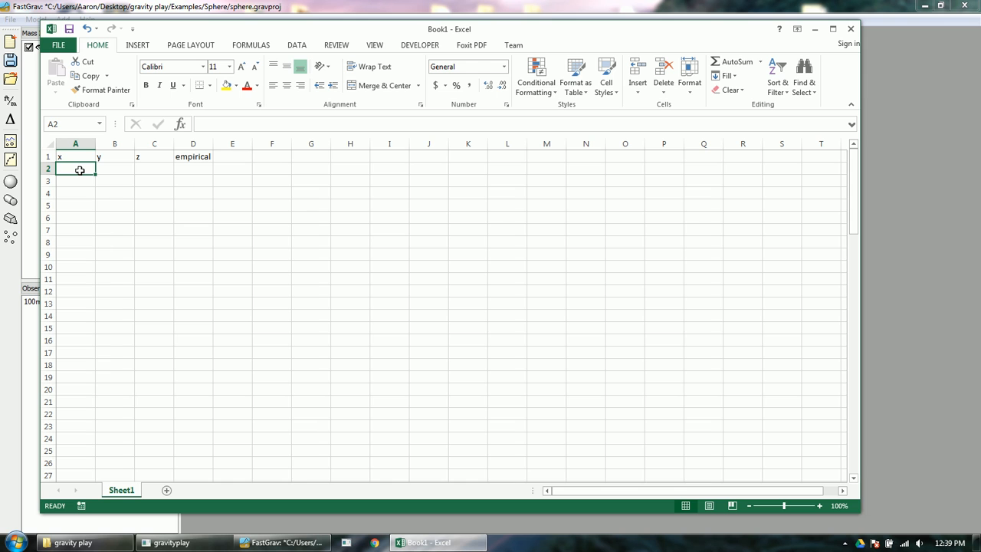
text(0)
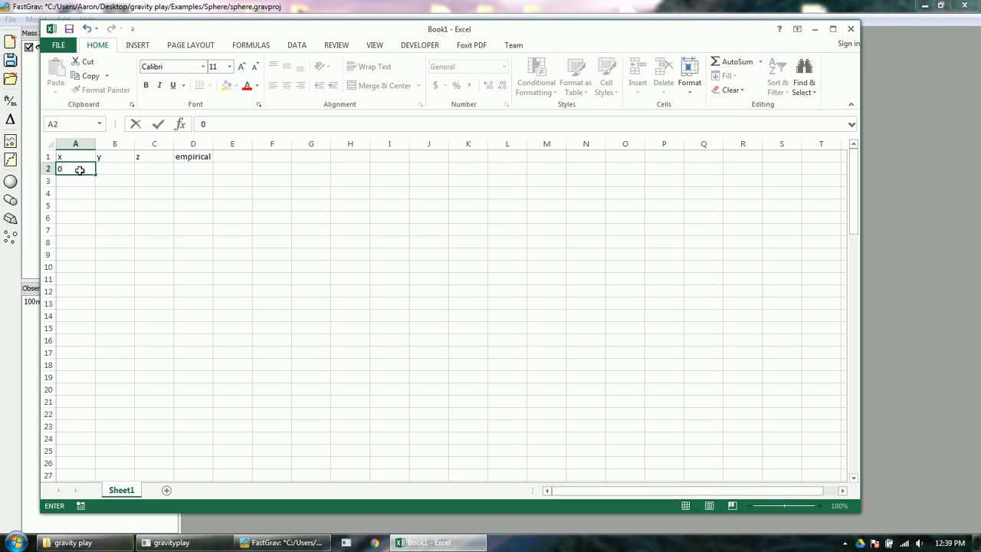
key(Return)
text(1)
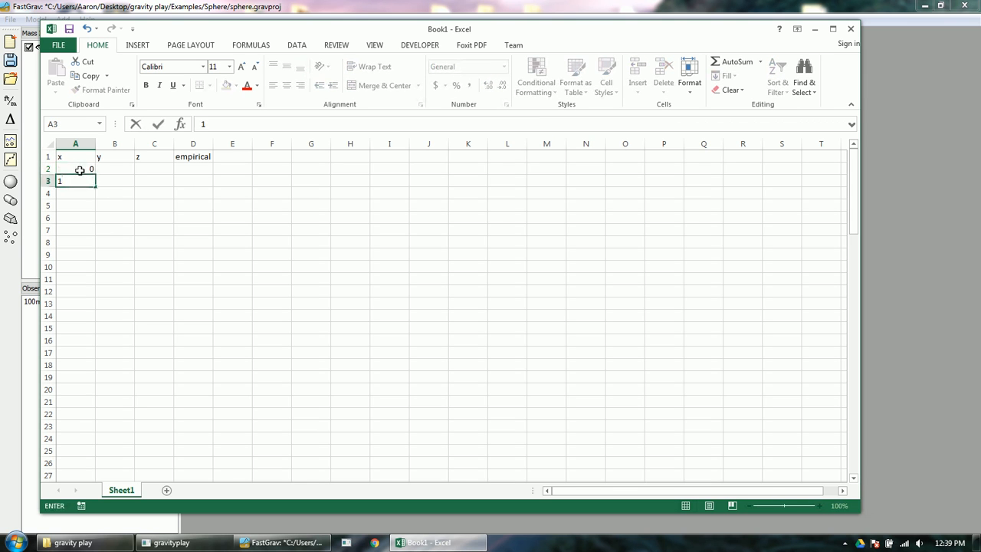
key(Return)
text(2)
- Extend the x coordinate series down column A in steps of 1 until it reaches 100 in A102
click(80, 171)
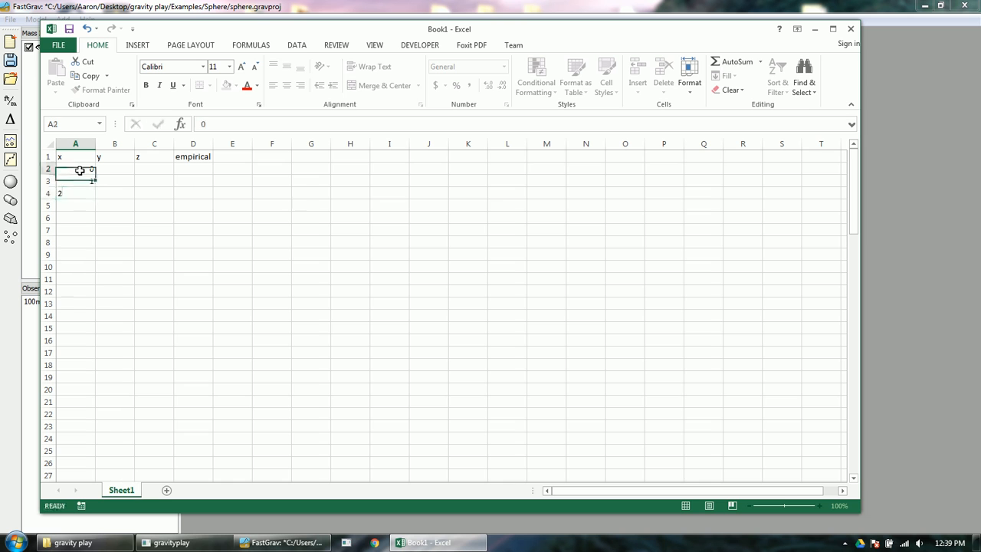
click(97, 197)
drag(79, 170, 69, 470)
scroll(106, 430, down, 3)
scroll(102, 381, down, 2)
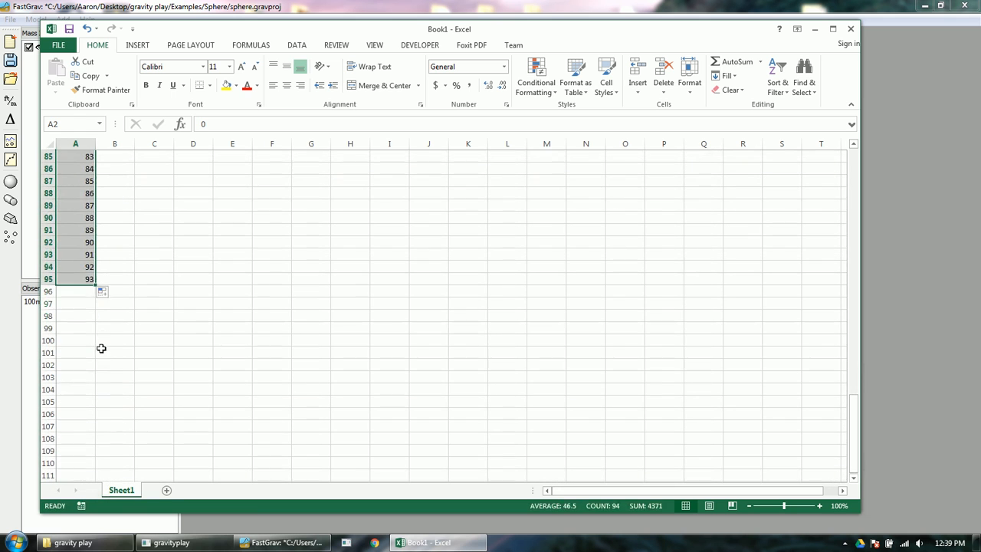
click(92, 282)
drag(84, 243, 95, 290)
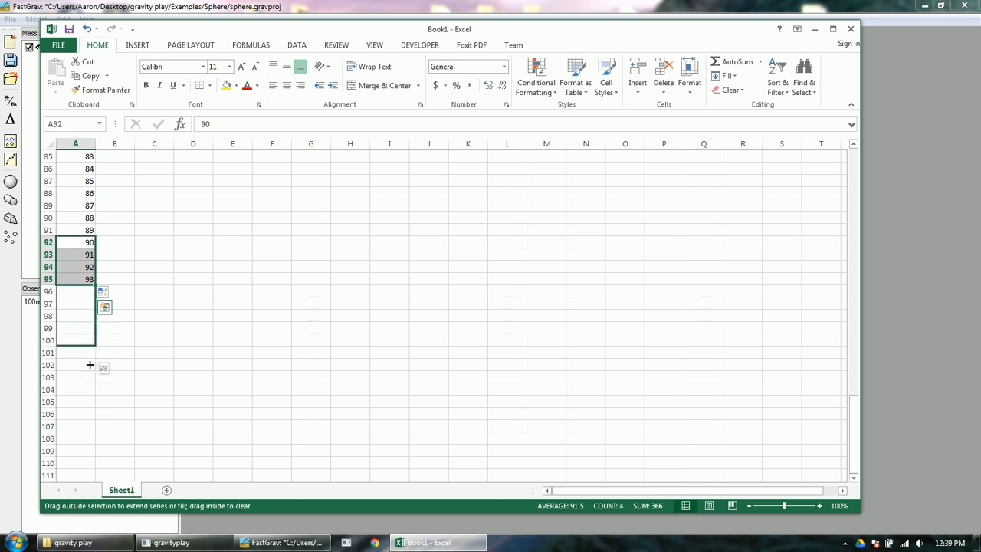
drag(90, 372, 90, 371)
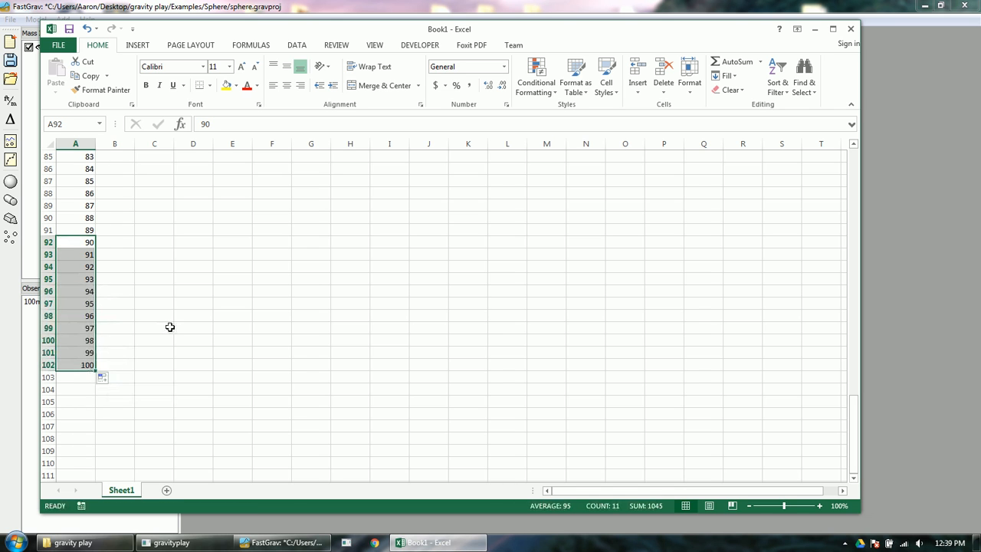
- Enter 0 as the y coordinate in B2 and fill it down column B to row 102
scroll(170, 328, up, 20)
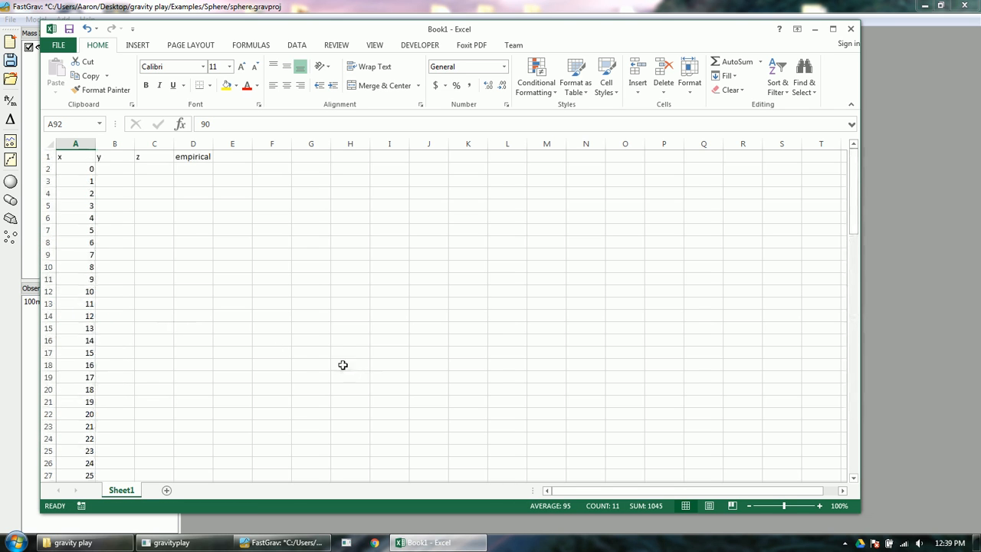
click(115, 168)
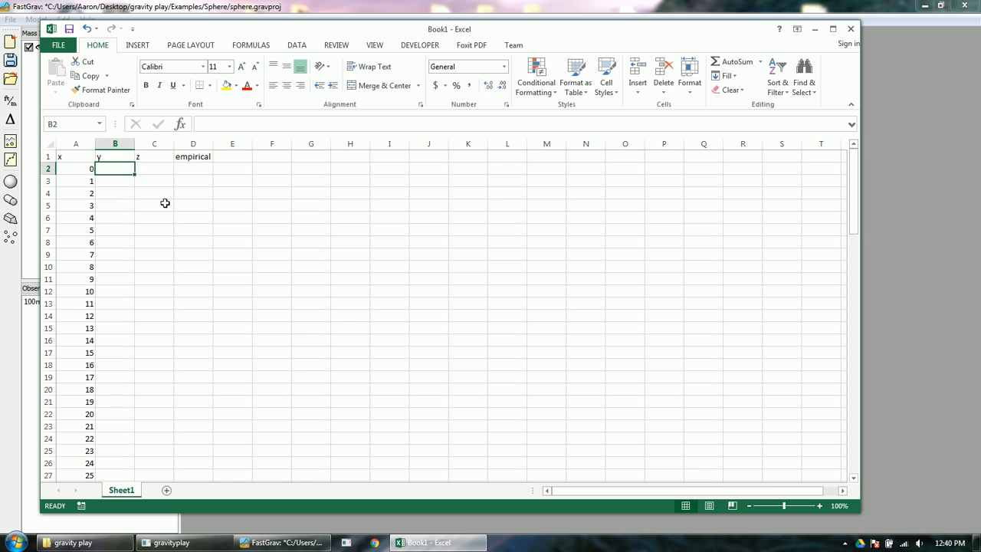
text(0)
click(150, 183)
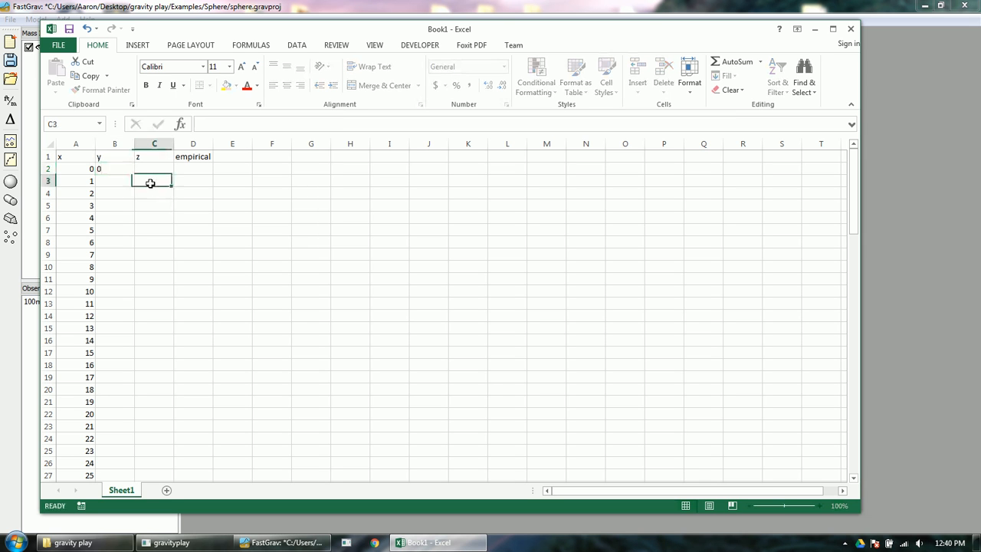
click(128, 169)
drag(135, 175, 116, 465)
- Enter 0 as the z coordinate in C2 and fill it down column C to row 102
scroll(147, 415, up, 18)
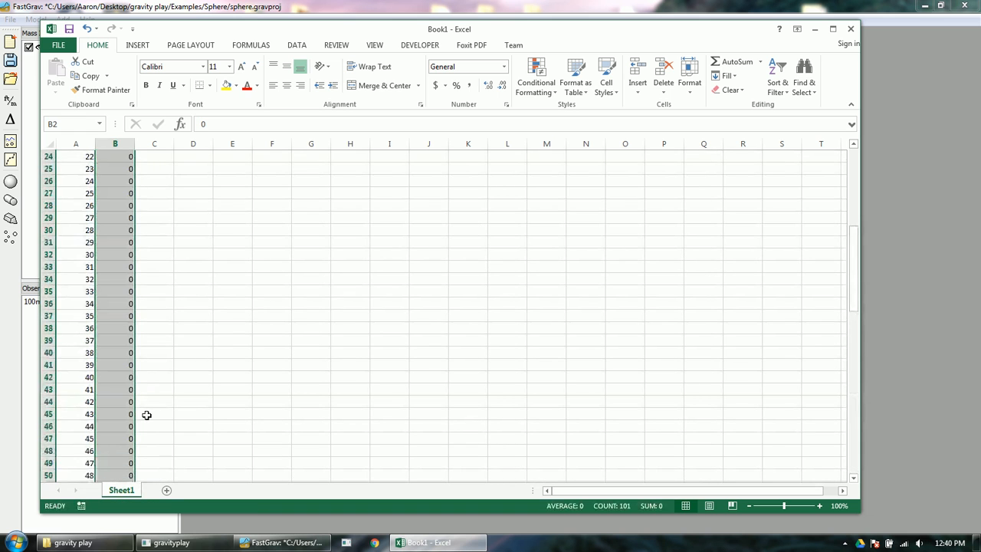
scroll(146, 415, up, 8)
click(156, 169)
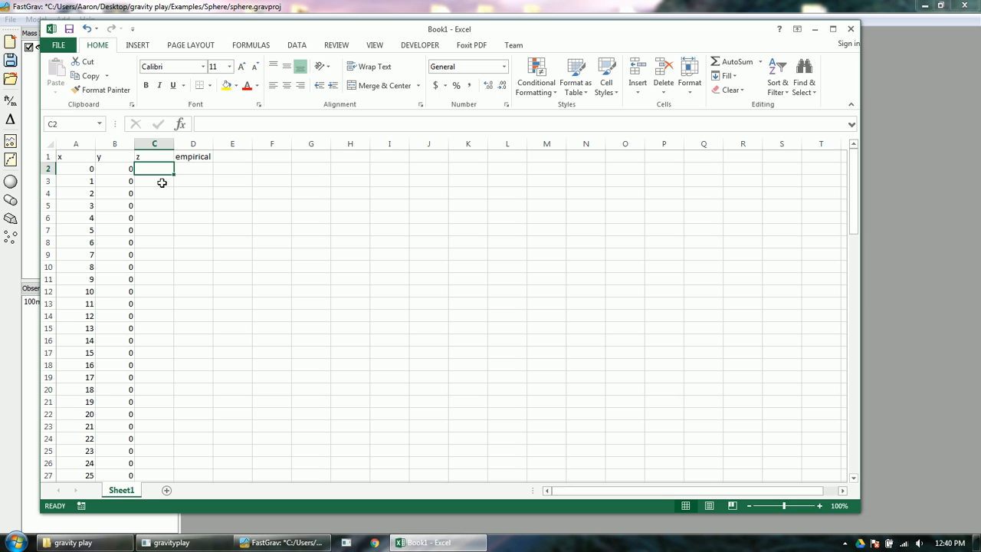
text(0)
click(191, 190)
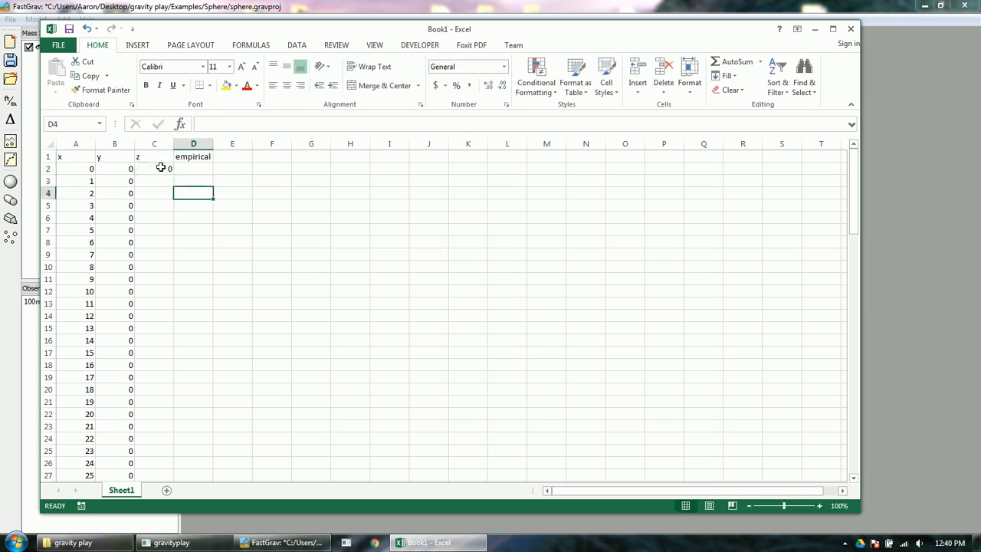
click(163, 168)
drag(170, 174, 154, 457)
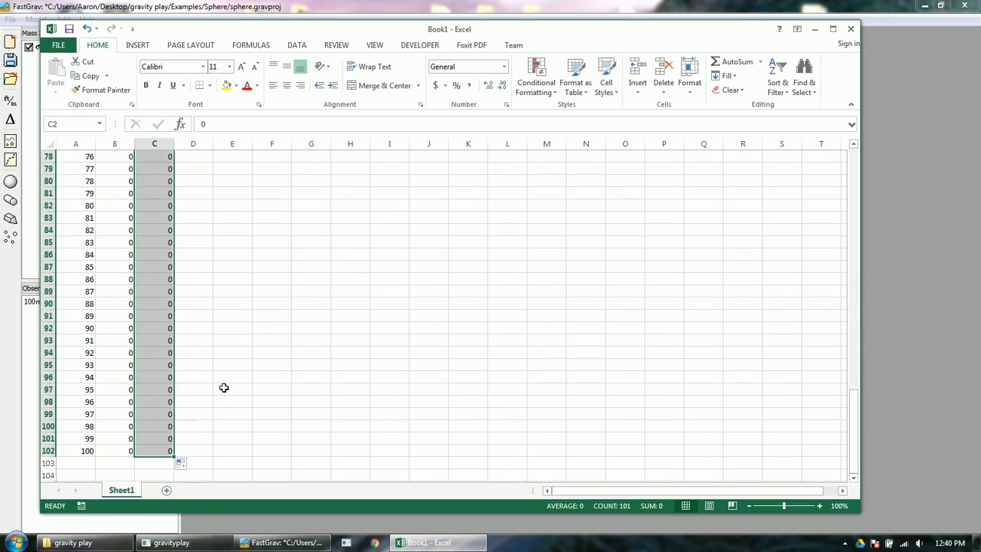
- Review the x, y, z coordinates of individual observation points and check the rows down to the end of the list
scroll(223, 388, up, 20)
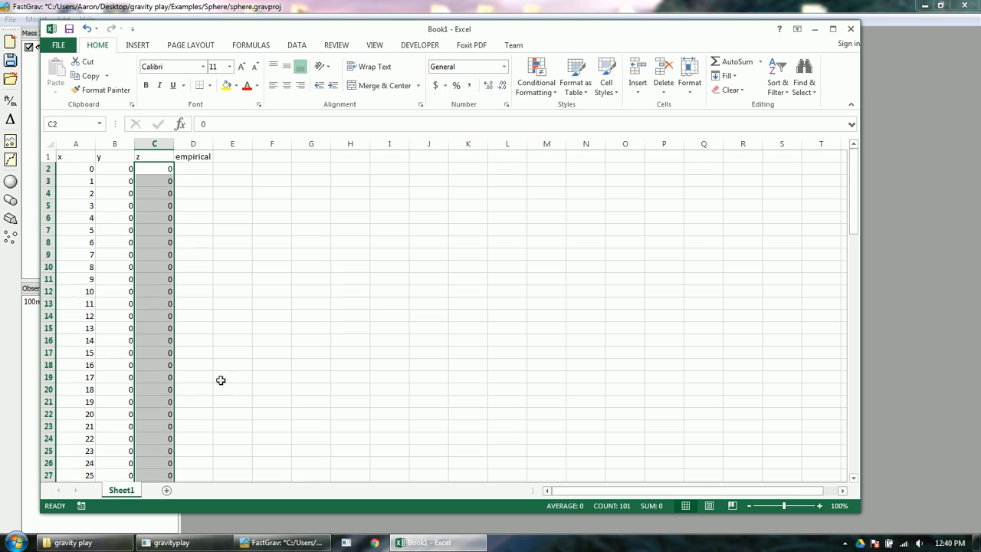
click(121, 176)
drag(69, 168, 154, 168)
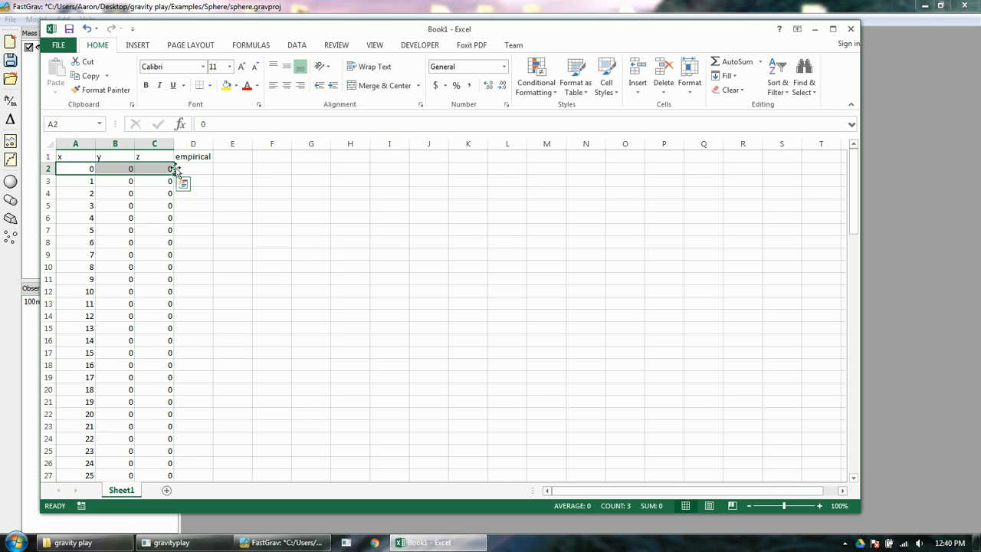
drag(92, 194, 154, 194)
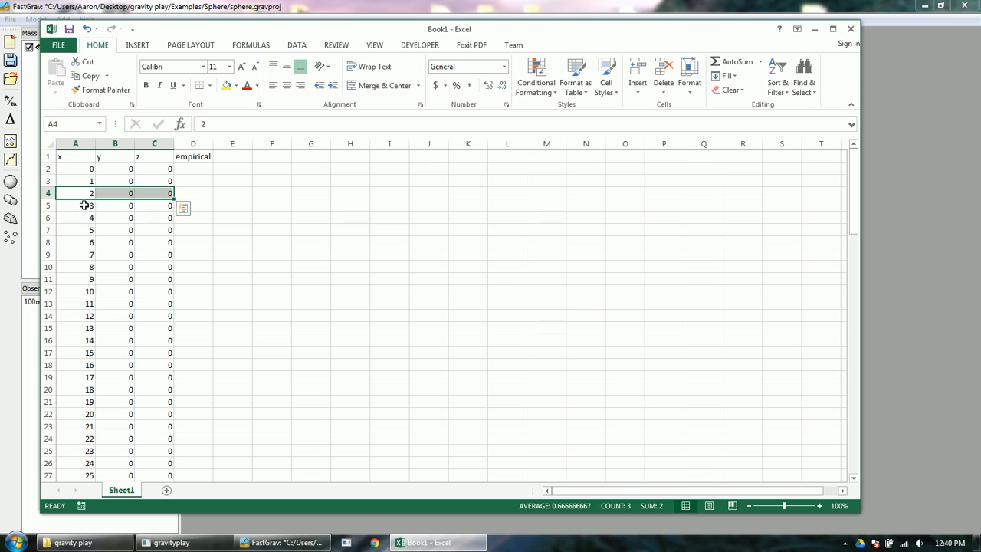
drag(84, 206, 158, 205)
scroll(161, 257, down, 18)
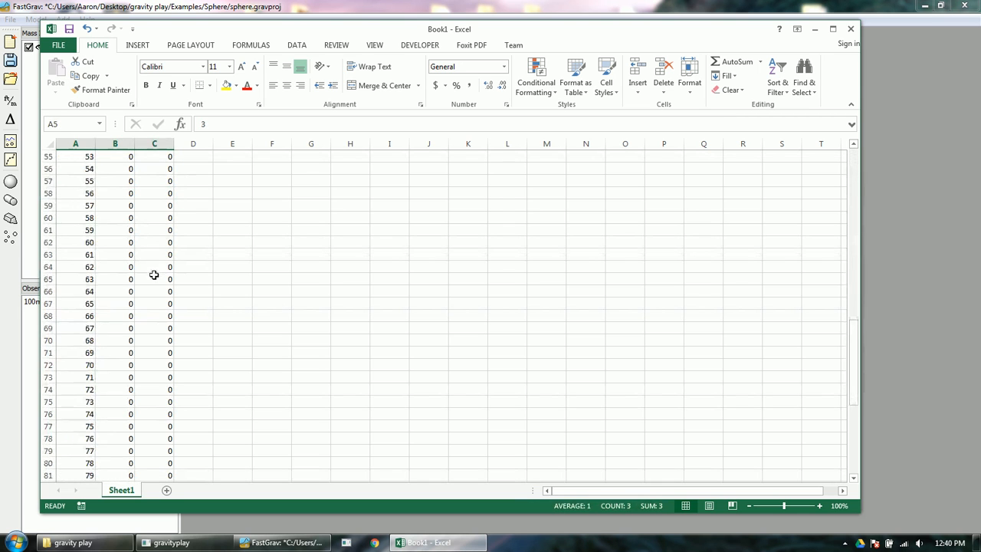
scroll(149, 284, down, 11)
scroll(192, 322, up, 6)
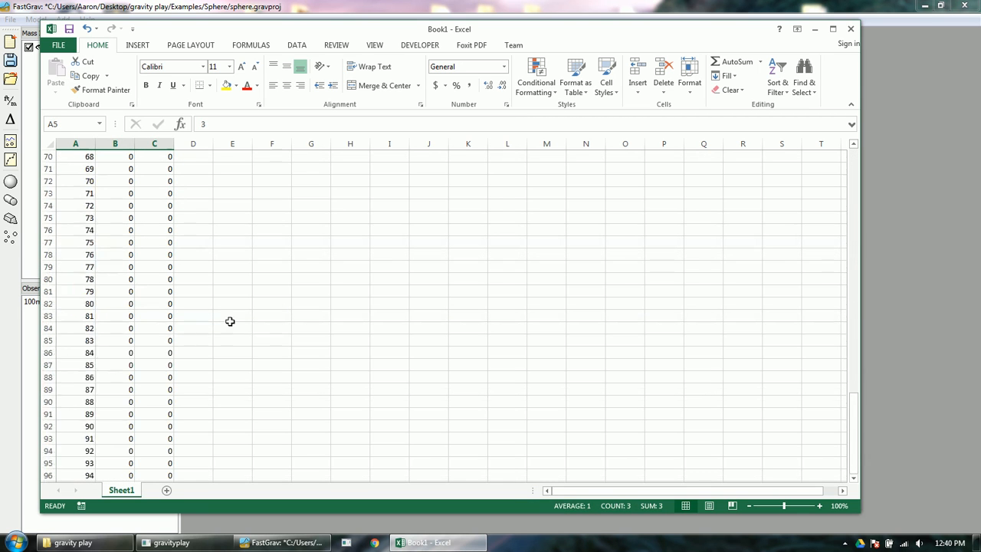
scroll(230, 321, up, 20)
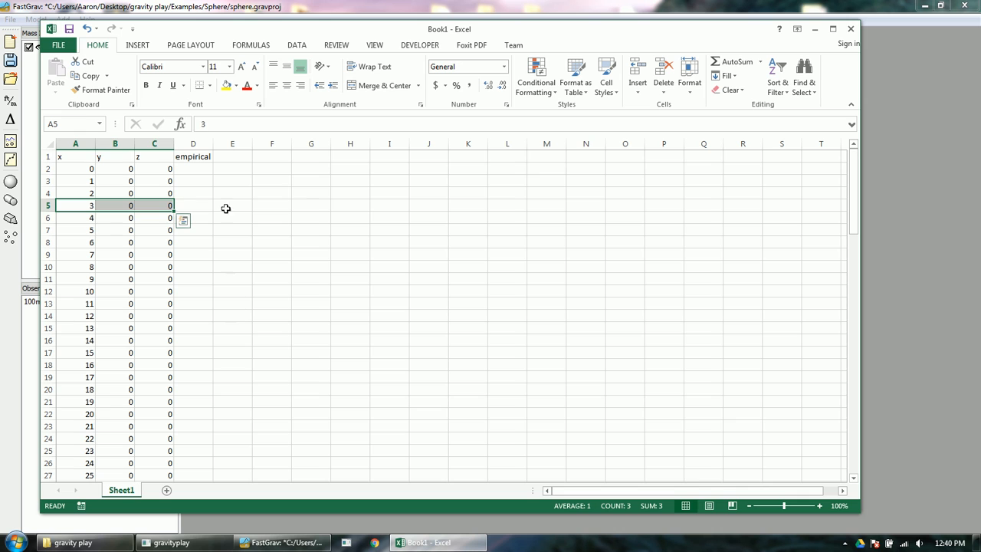
- Enter an empirical gravity value of 0.6 in D62 for the observation point at x = 60
click(217, 184)
click(197, 170)
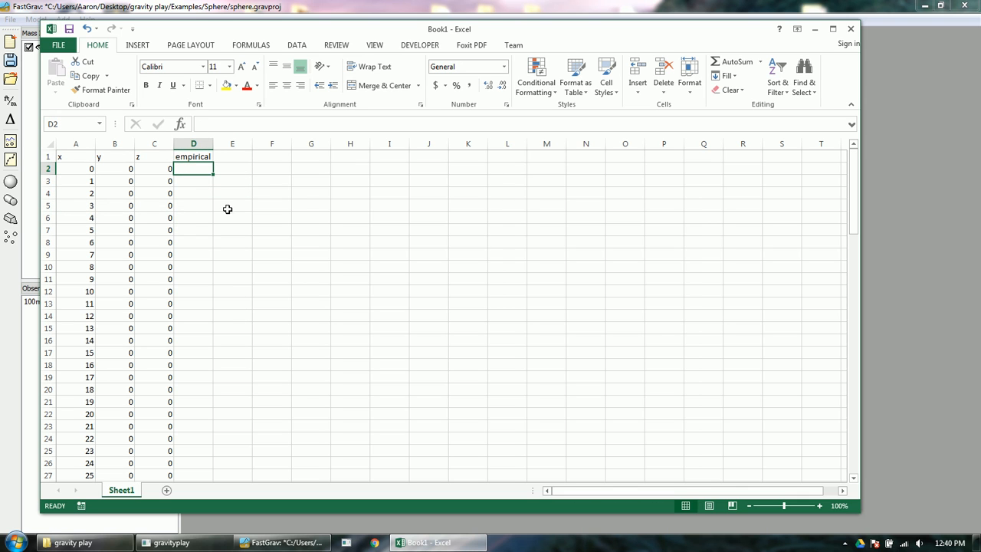
scroll(228, 209, down, 13)
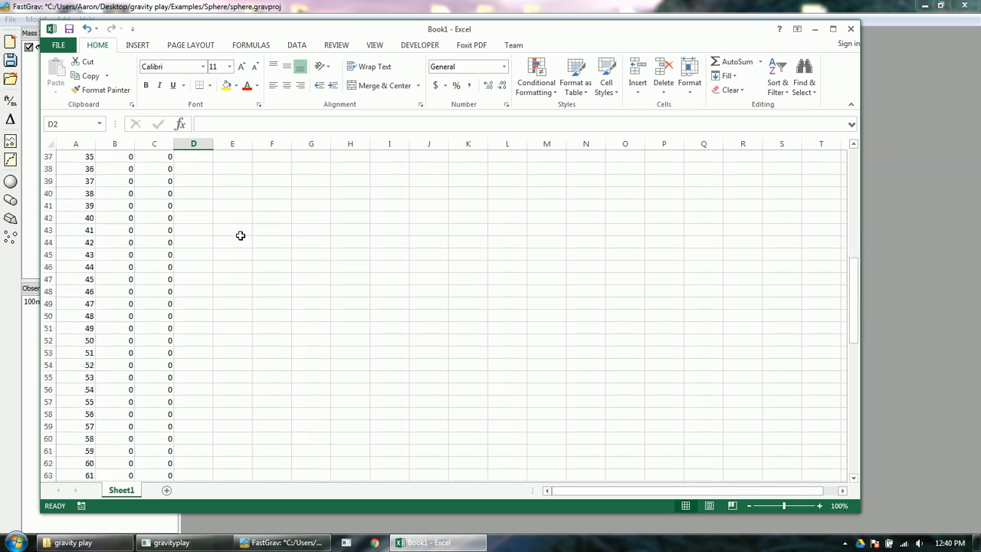
scroll(240, 235, down, 1)
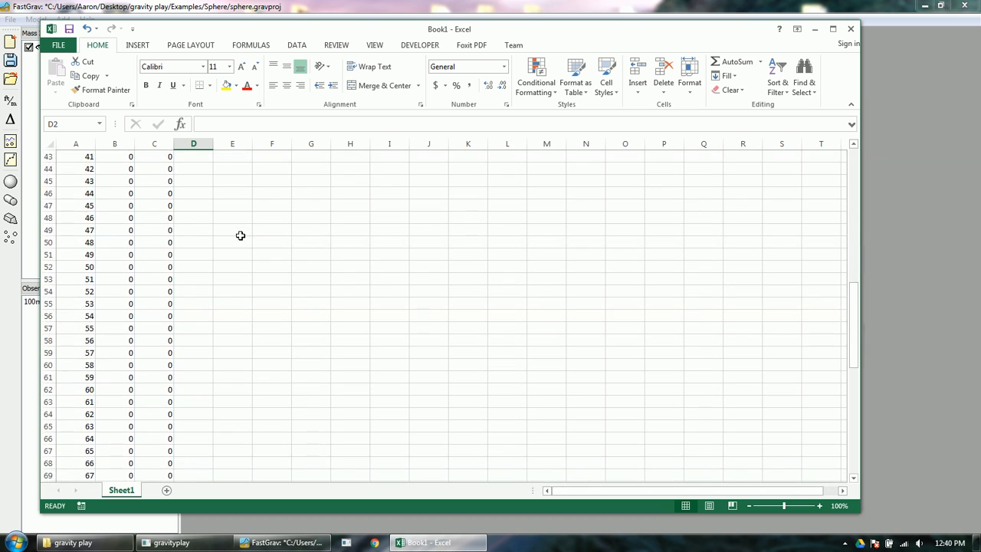
scroll(240, 236, down, 2)
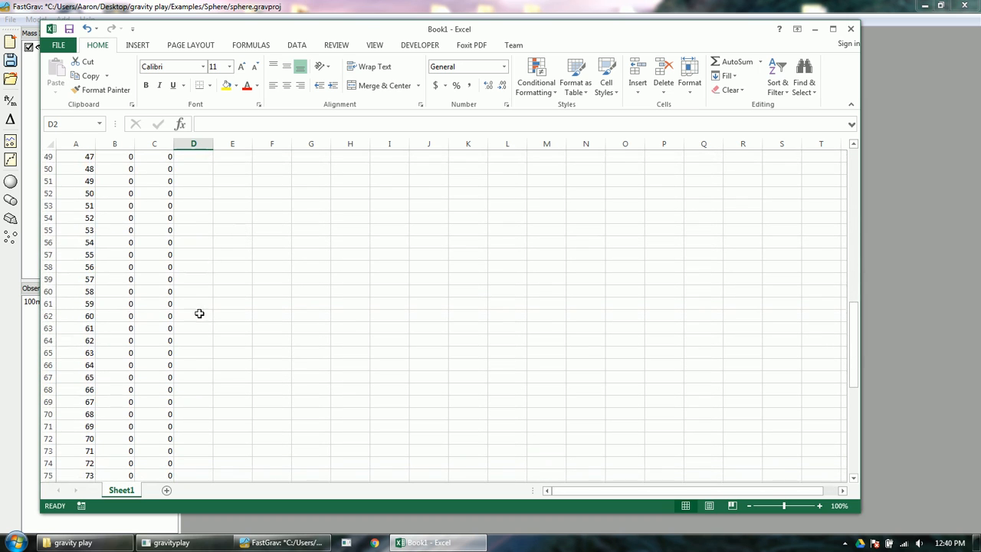
click(195, 316)
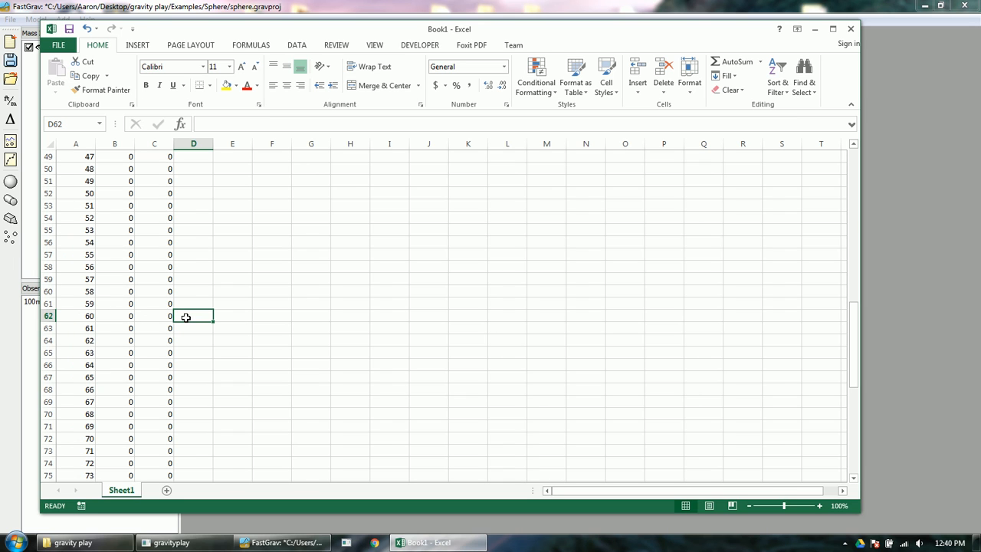
text(0.6)
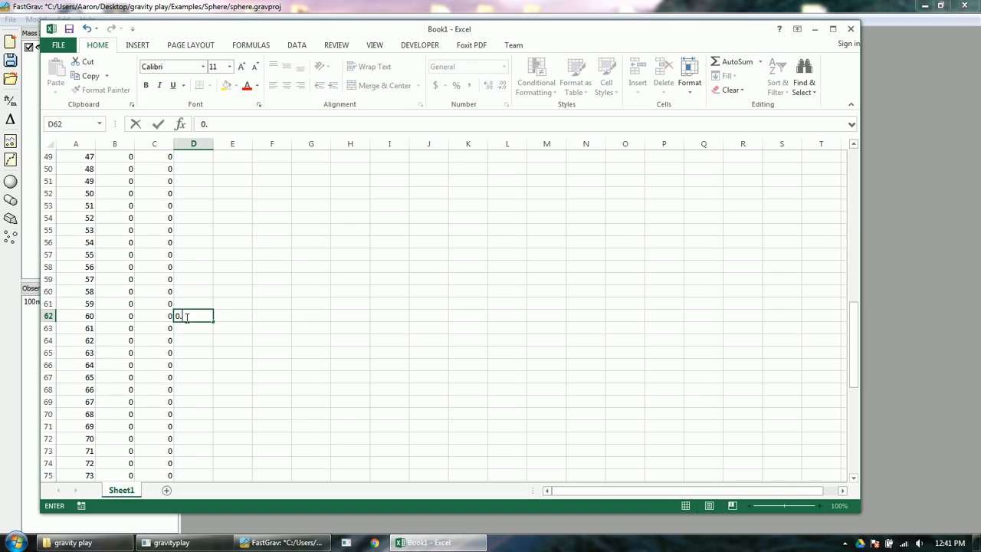
click(201, 289)
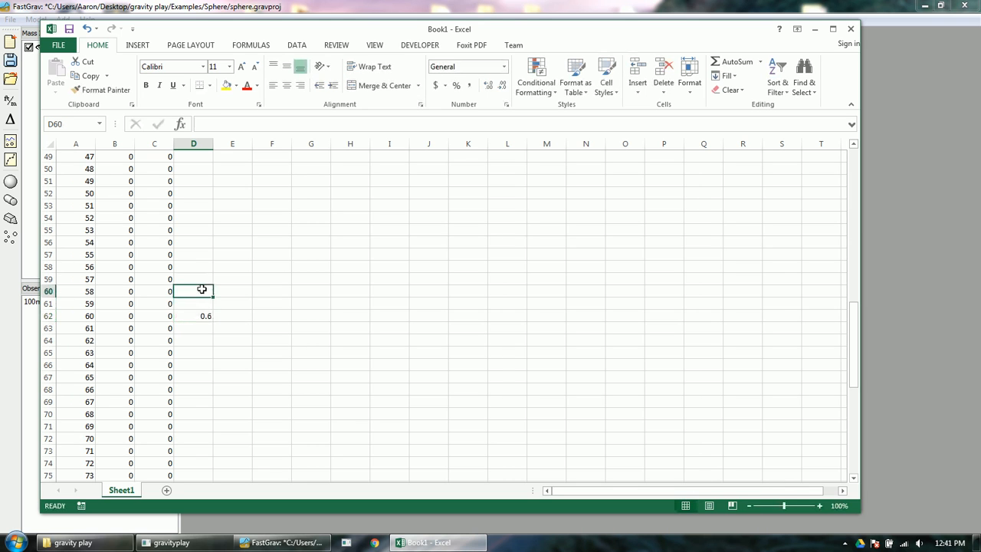
- Enter 0.25 as the empirical value at x = 50 in D52 and at x = 70 in D72
click(196, 192)
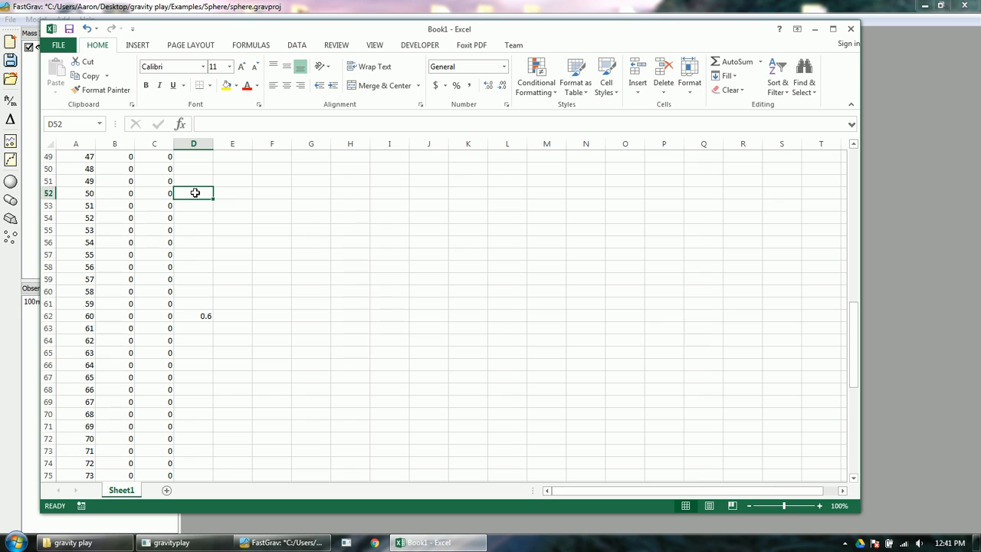
text(0.25)
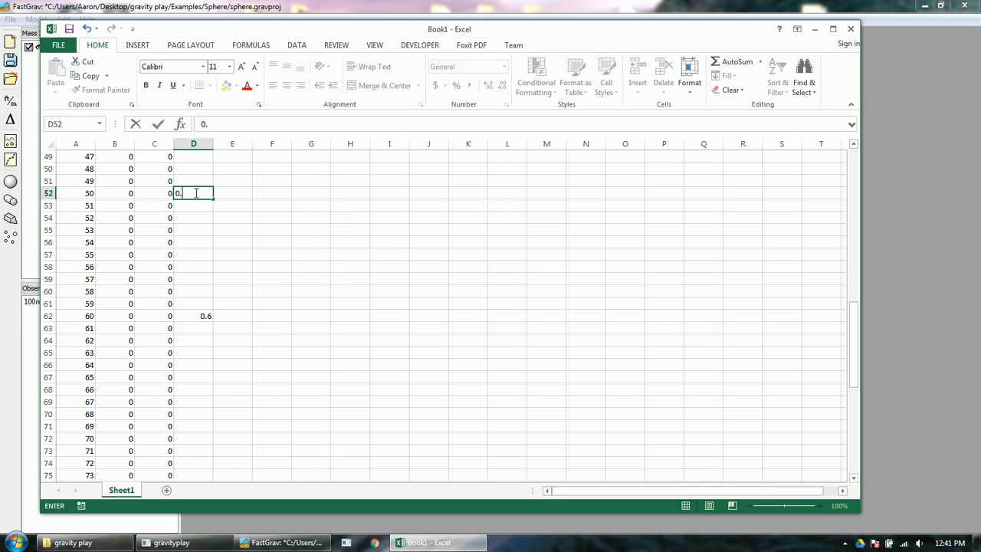
click(202, 438)
text(0.25)
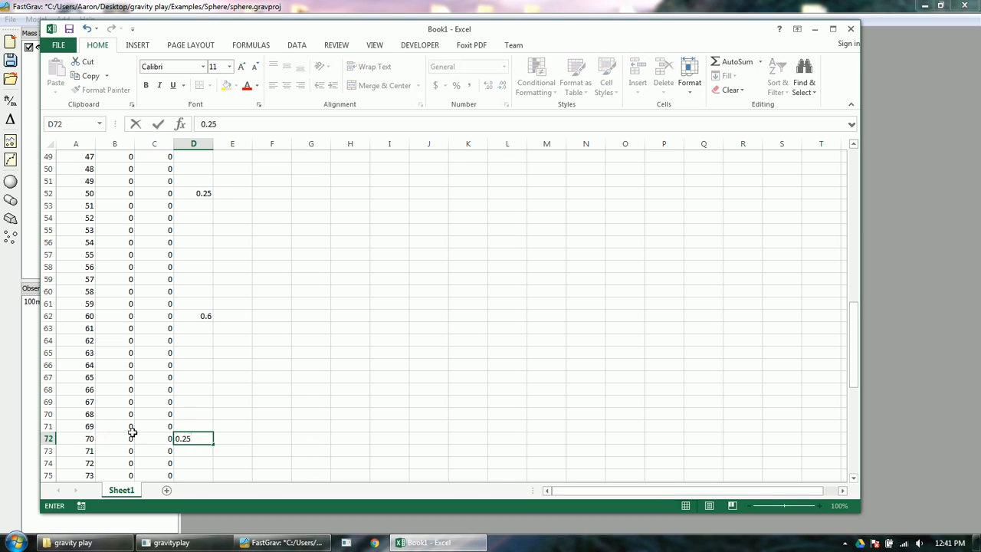
- Enter 0.07 as the empirical value at x = 40 in D42 and at x = 80 in D82
scroll(272, 369, up, 3)
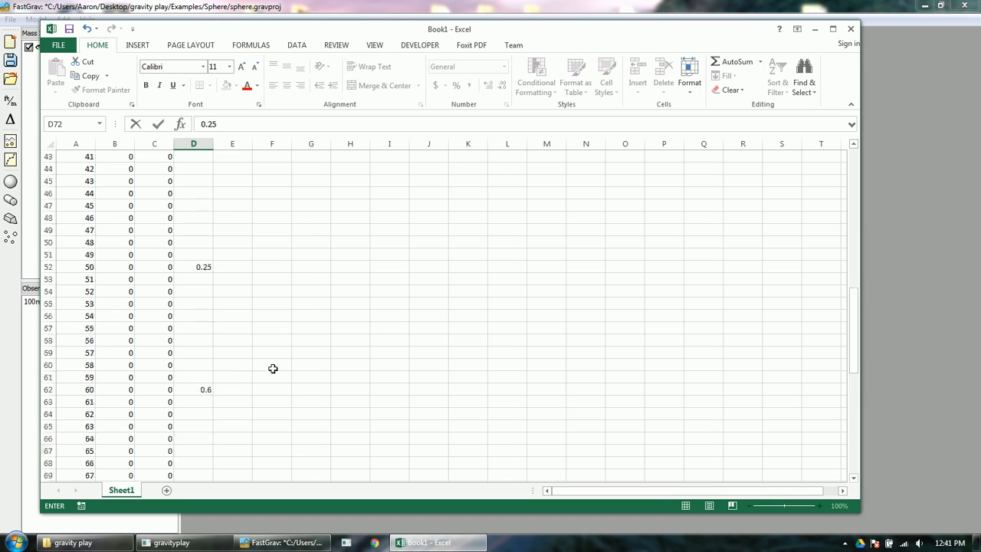
click(203, 180)
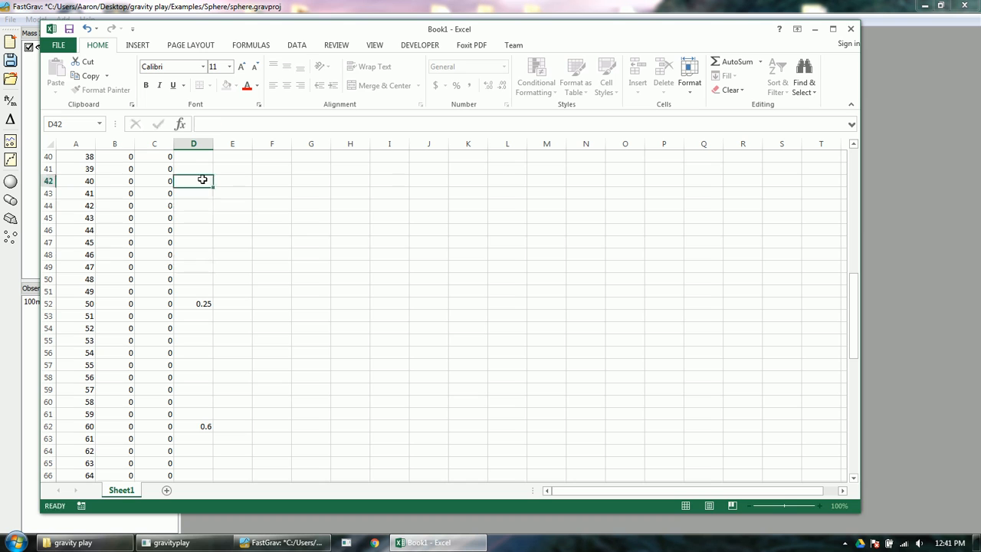
text(0.0)
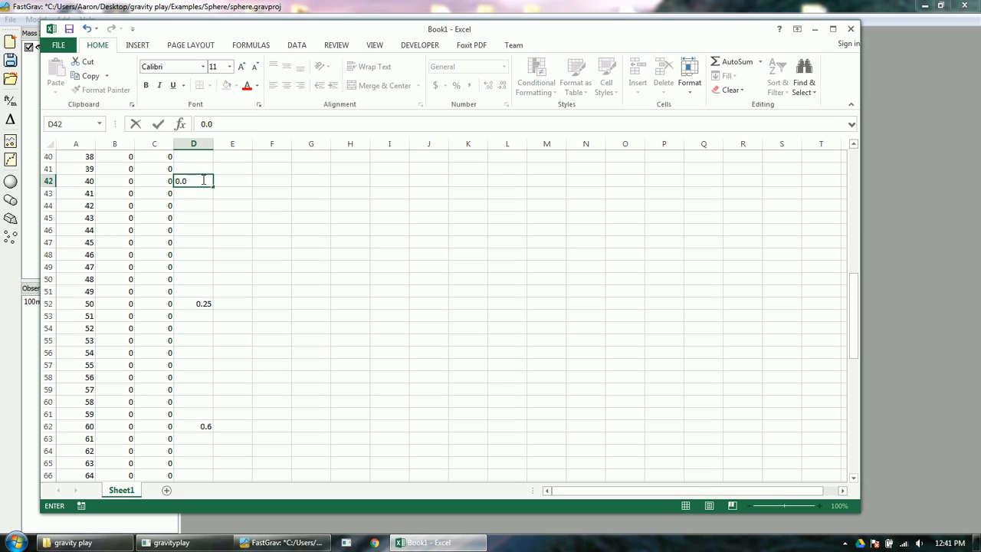
text(7)
scroll(208, 192, down, 7)
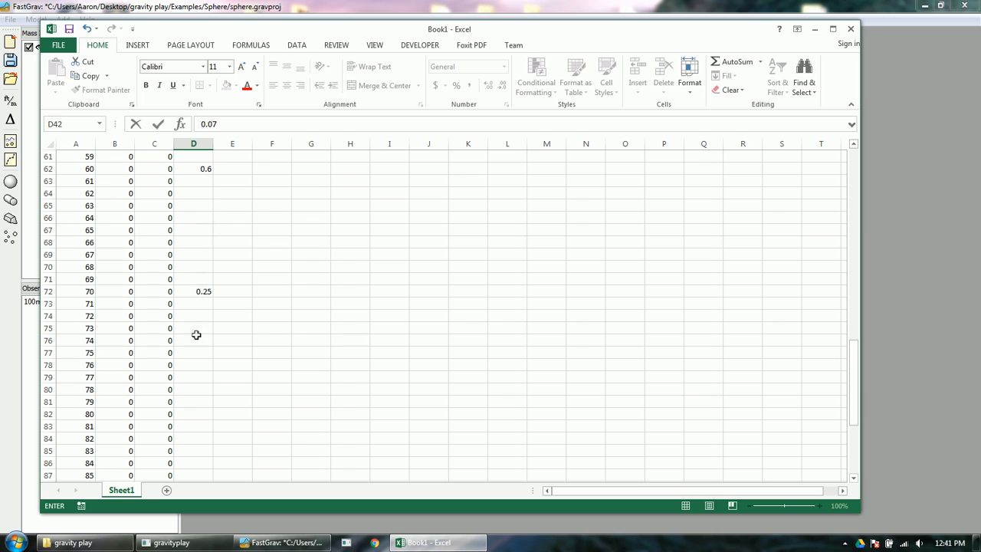
click(197, 412)
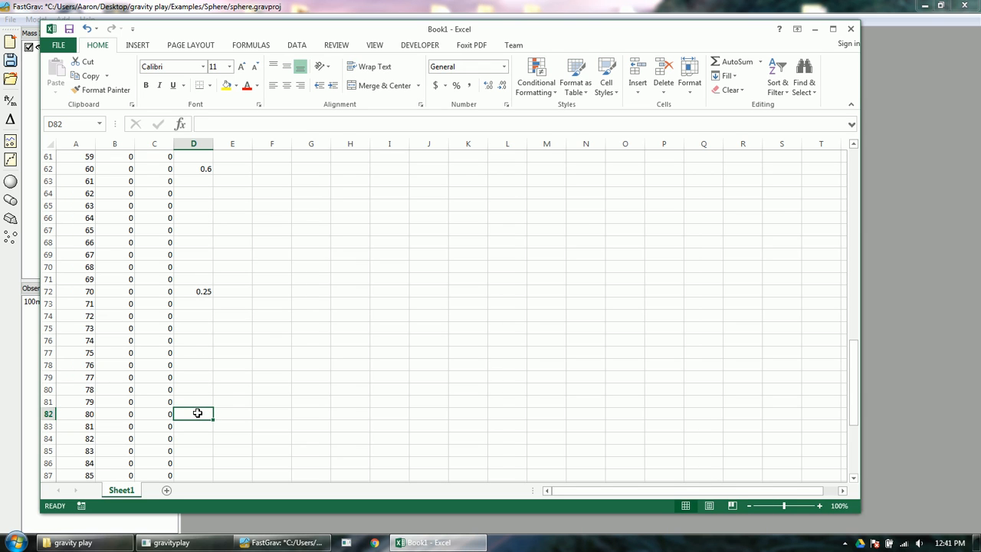
text(0.07)
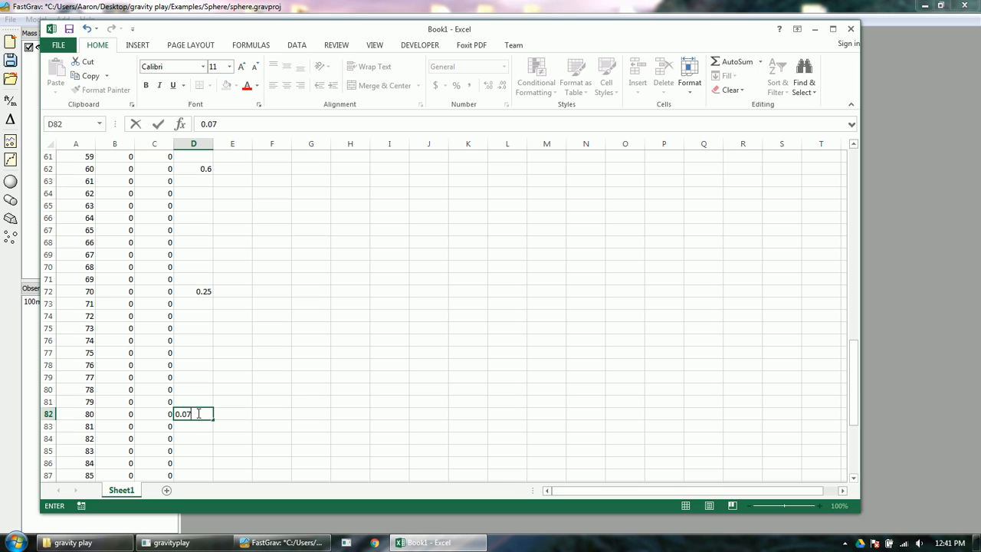
- Enter 0.001 as the empirical value at x = 90 in D92 and at x = 30 in D32
scroll(244, 405, down, 3)
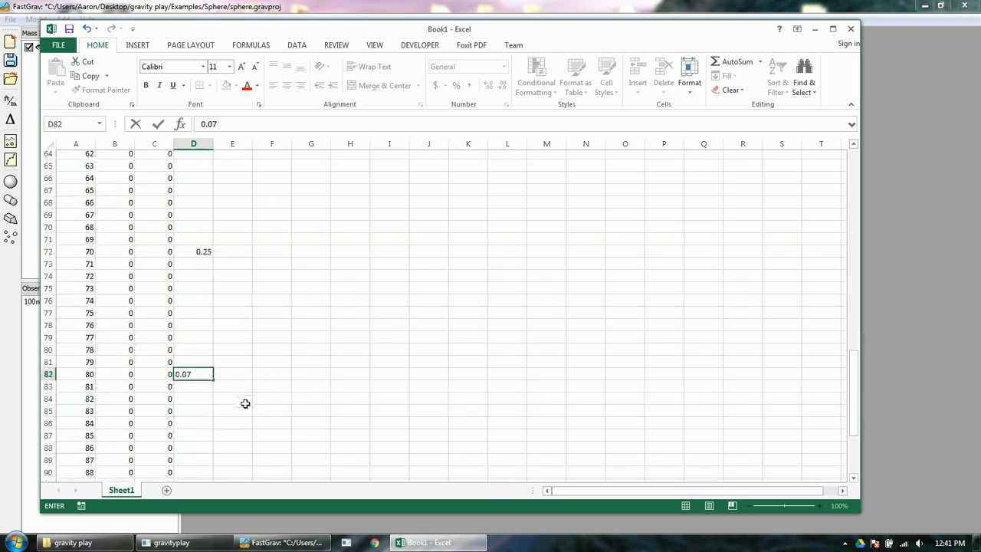
scroll(245, 404, down, 1)
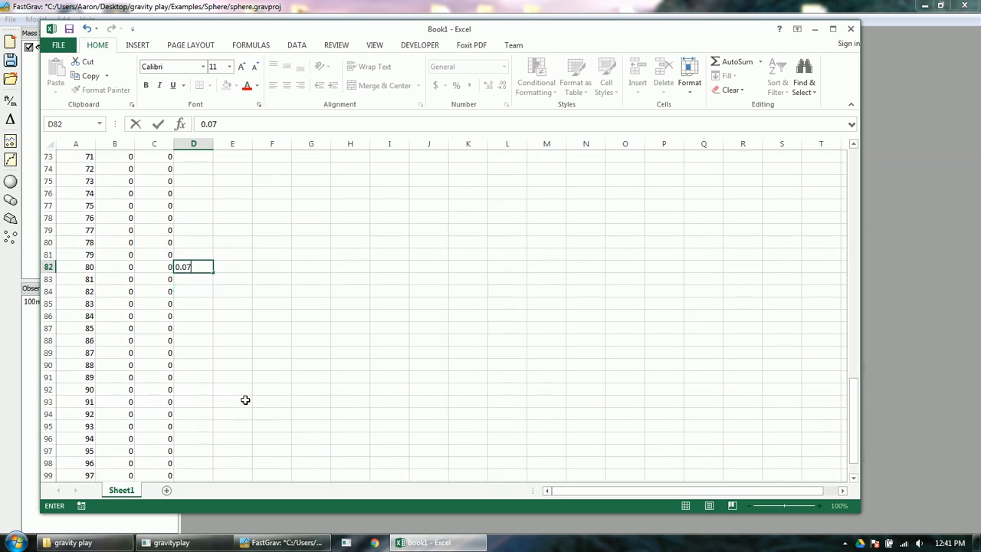
click(191, 390)
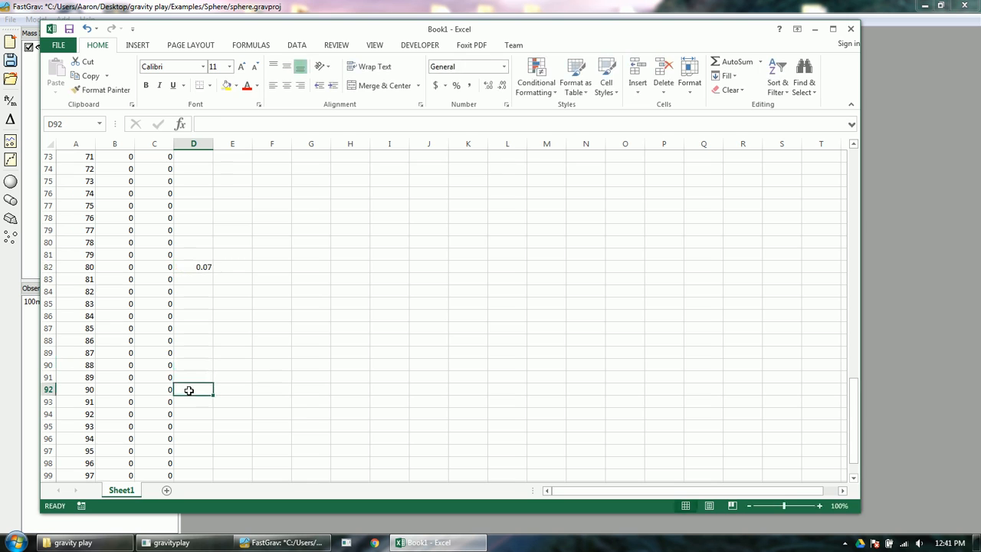
text(0.001)
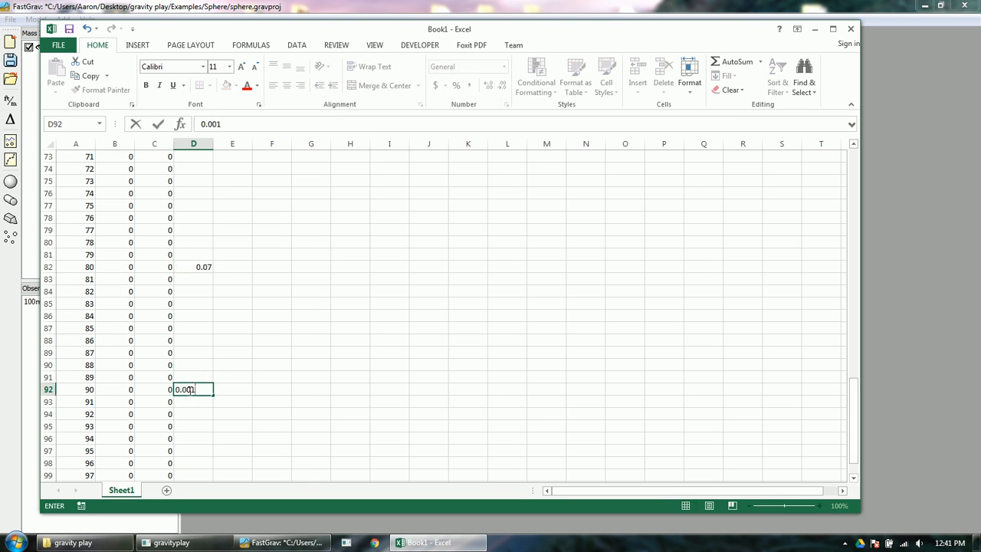
click(238, 376)
scroll(238, 377, up, 19)
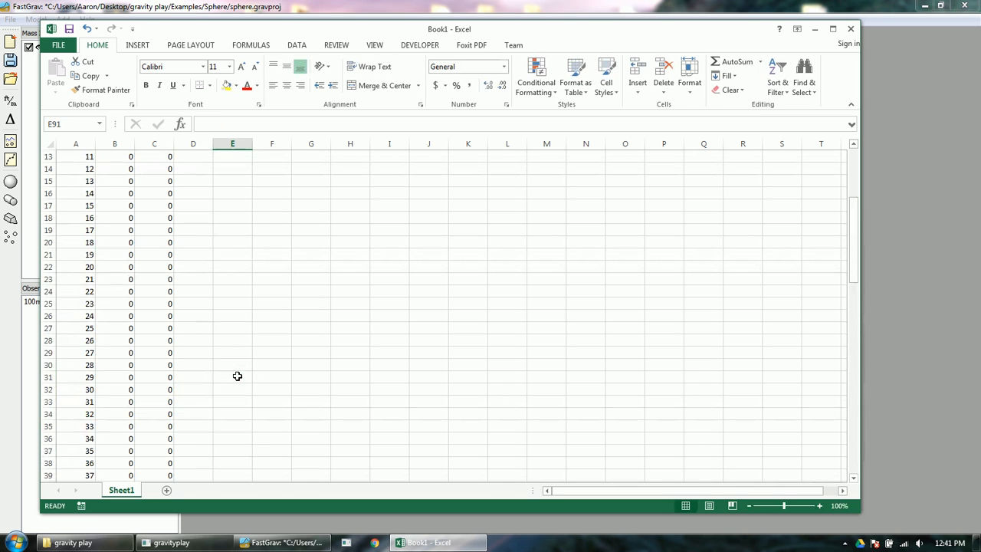
scroll(237, 377, down, 1)
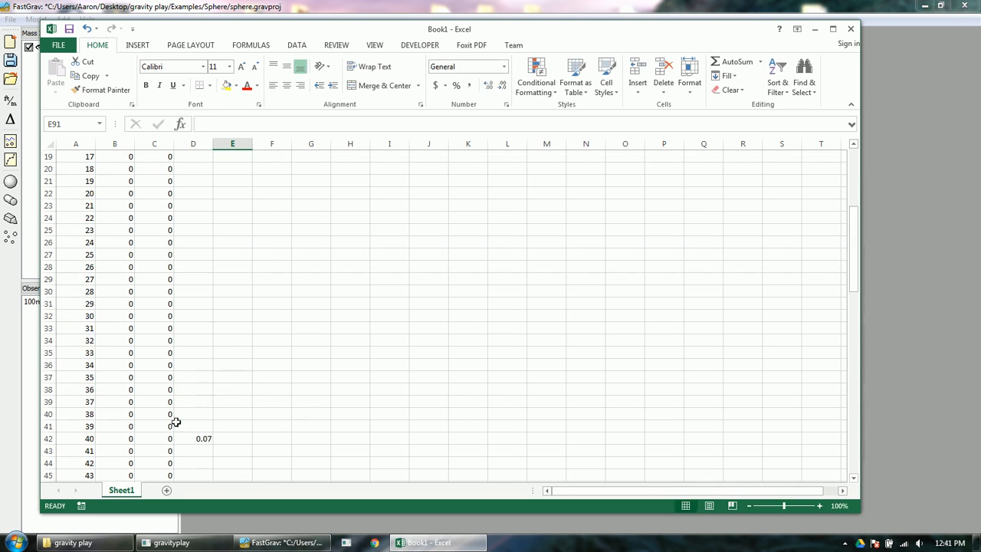
click(191, 317)
text(0.001)
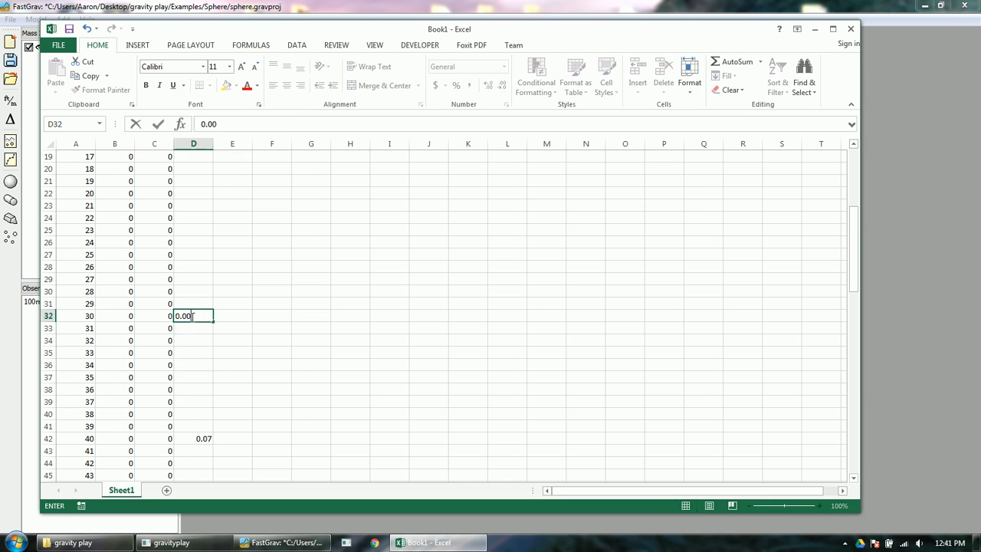
click(246, 316)
- Review the empirical entries in column D against their coordinates, from the x = 30 row down to the x = 70 row
scroll(253, 307, up, 2)
scroll(247, 307, up, 3)
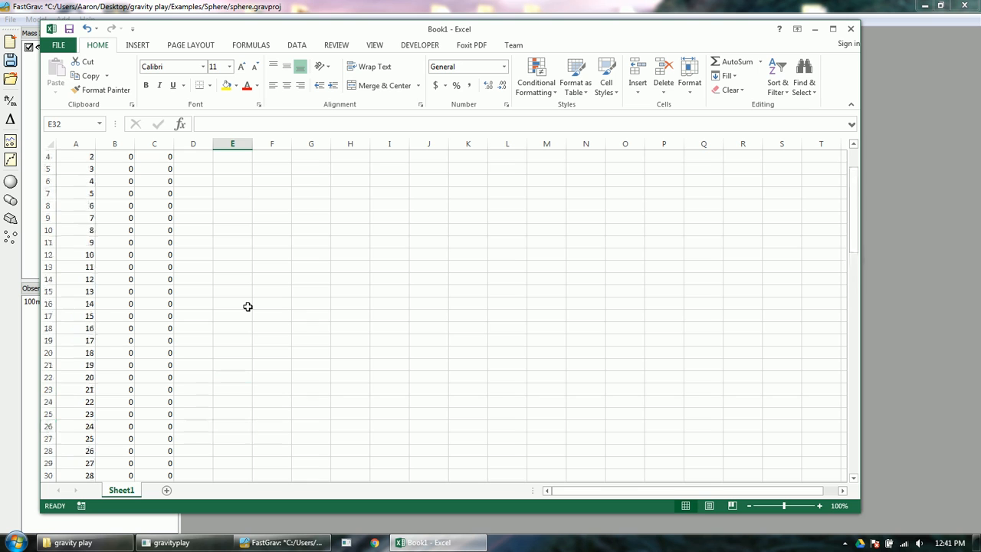
scroll(247, 307, down, 5)
drag(184, 318, 85, 315)
click(187, 344)
scroll(202, 407, down, 1)
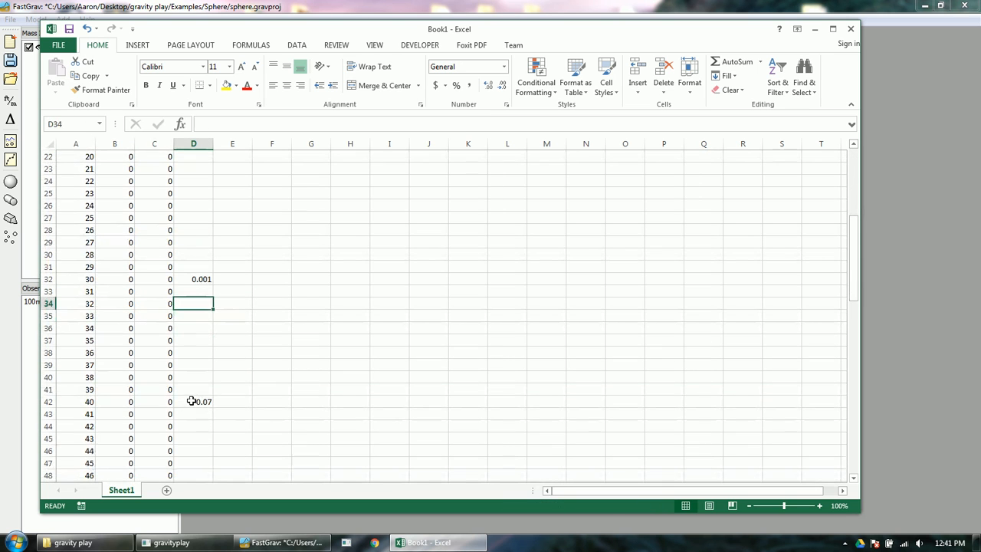
drag(201, 403, 87, 402)
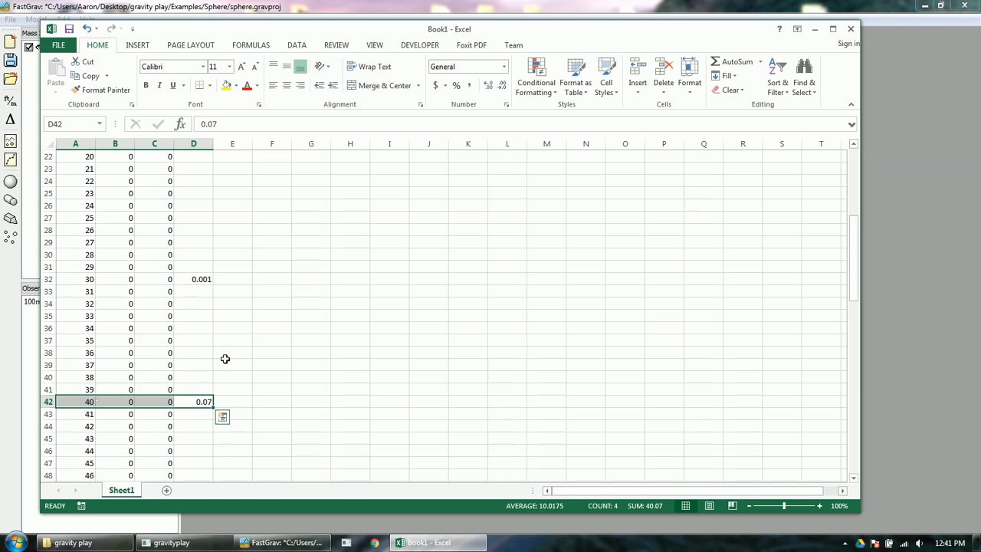
scroll(223, 357, down, 5)
click(202, 342)
drag(154, 340, 92, 341)
click(204, 331)
click(195, 336)
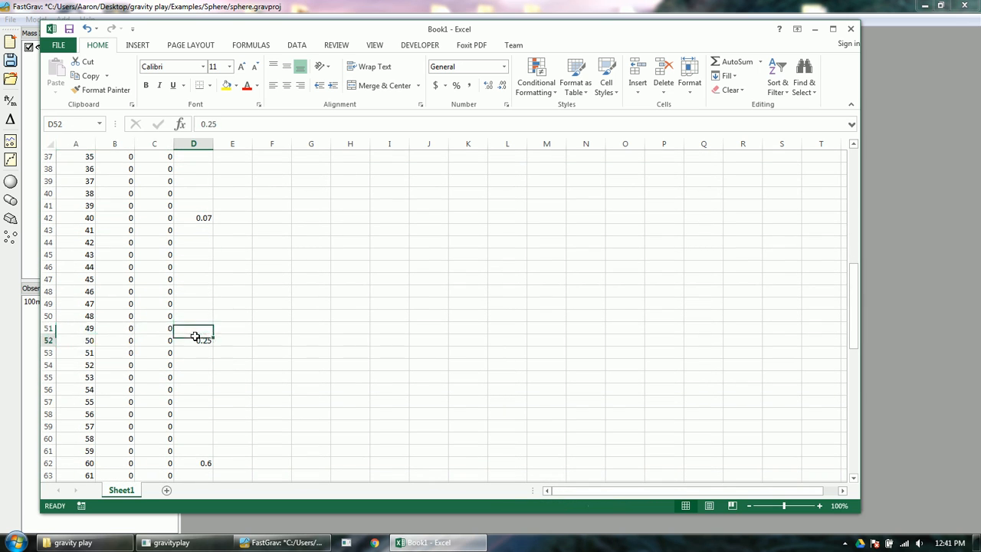
click(204, 218)
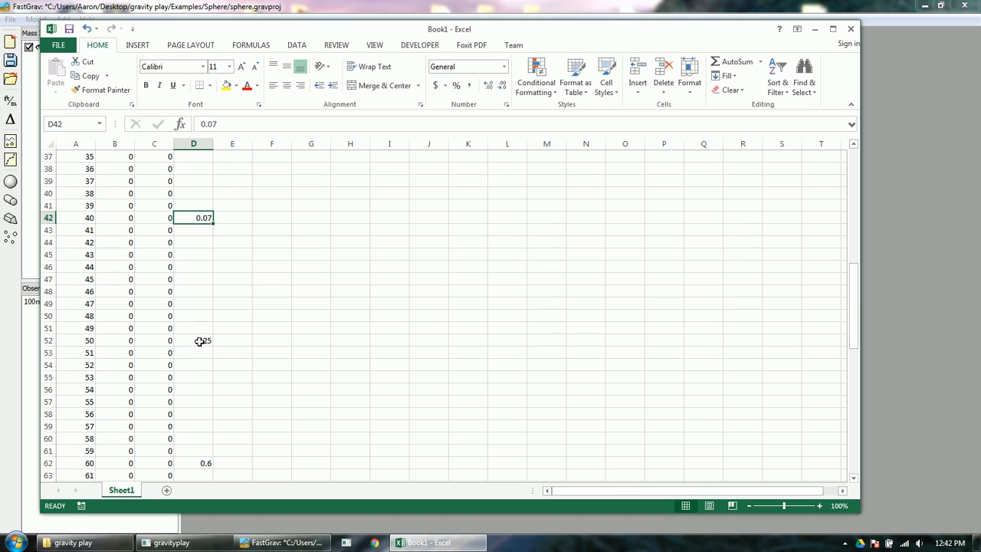
click(203, 341)
scroll(247, 322, down, 4)
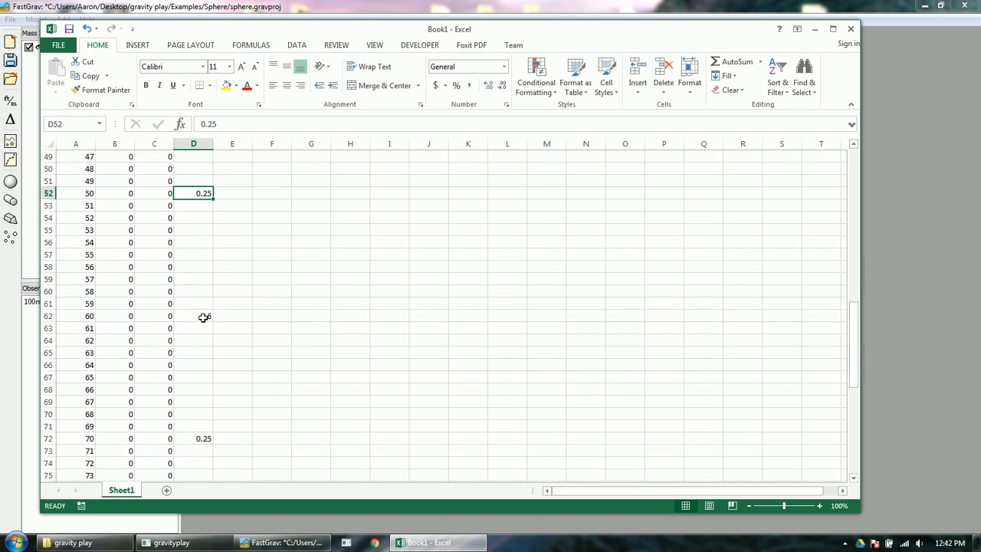
click(204, 316)
scroll(204, 322, down, 3)
click(203, 326)
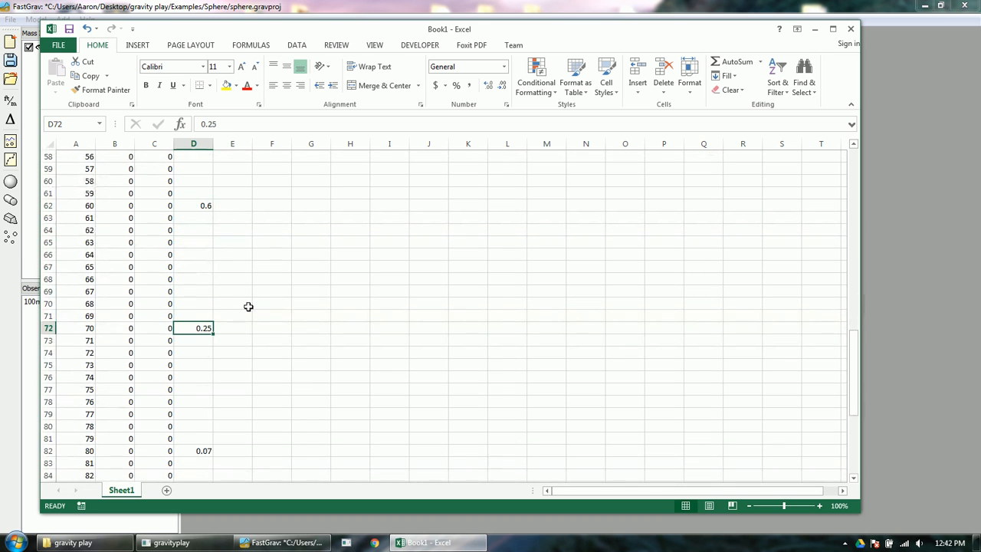
- Examine the empirical column between the header and the x = 30 row, ending at cell D2
scroll(486, 302, up, 19)
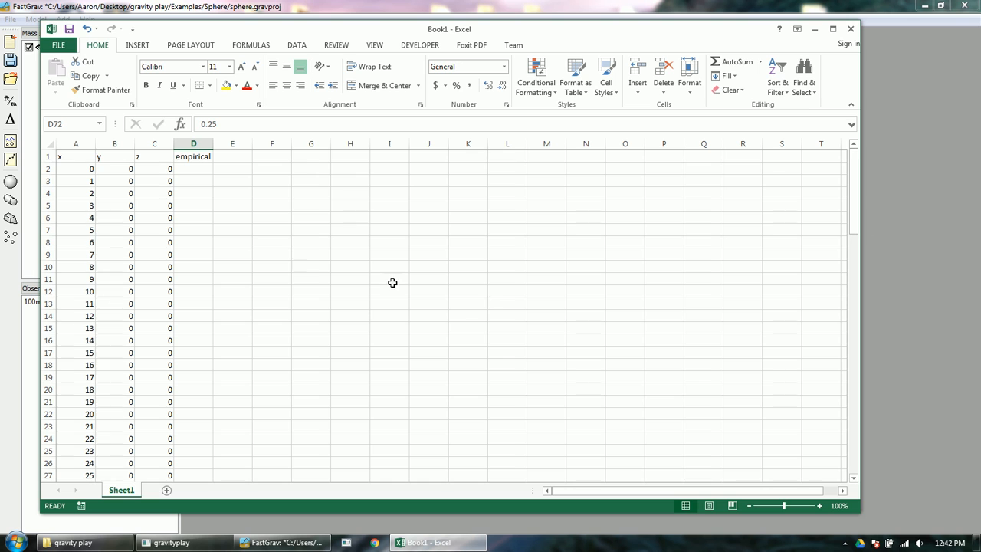
scroll(392, 281, down, 5)
scroll(232, 216, up, 2)
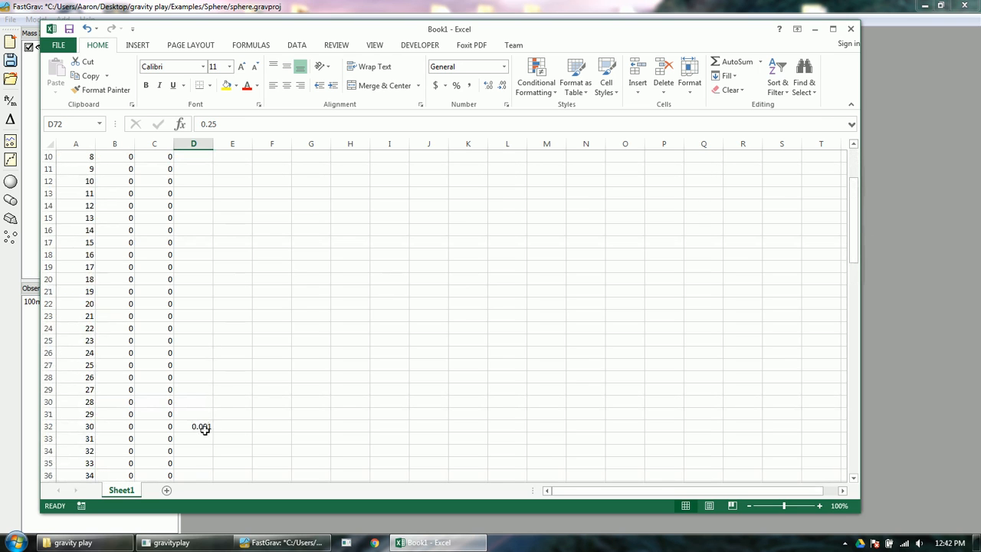
scroll(221, 182, up, 2)
scroll(219, 184, up, 1)
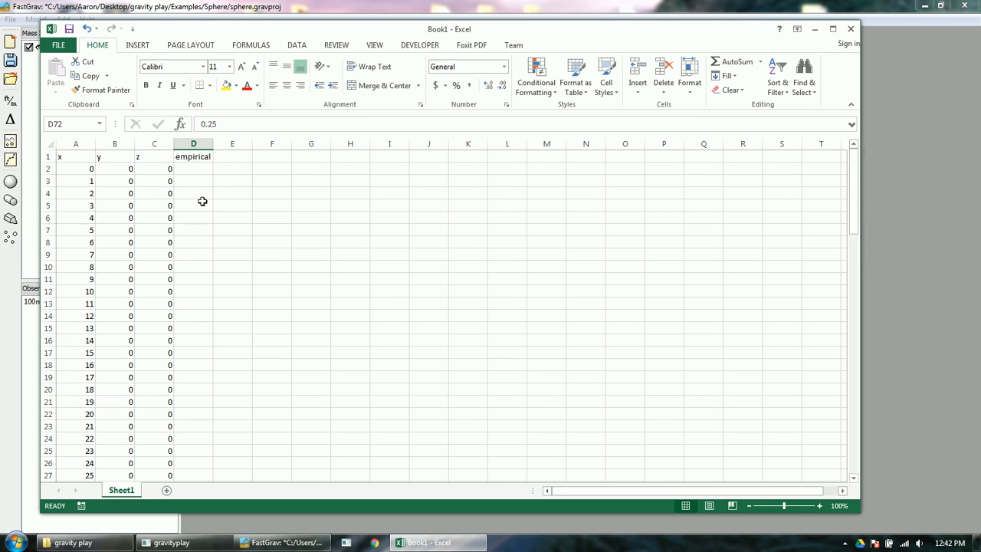
scroll(213, 285, down, 3)
drag(191, 412, 193, 325)
click(195, 290)
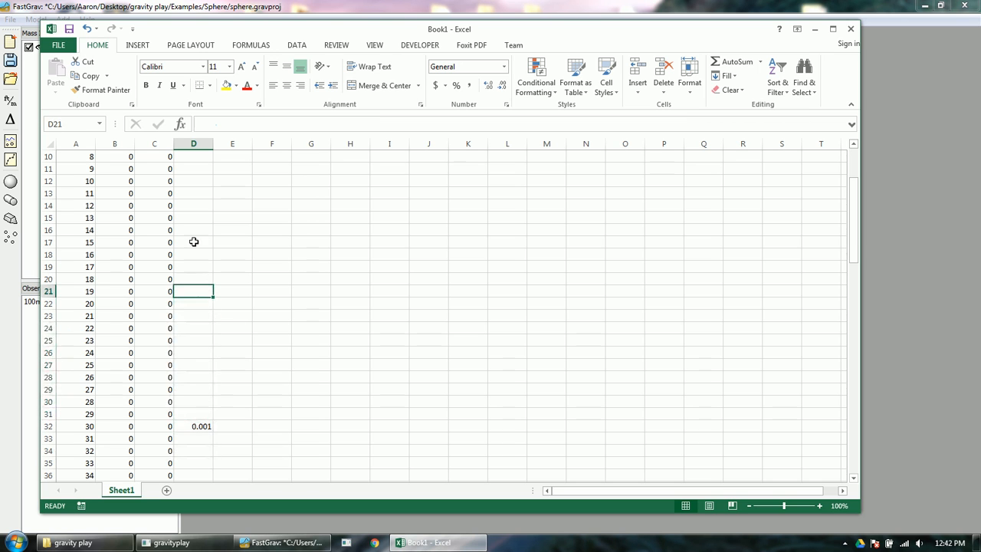
scroll(194, 215, up, 3)
click(194, 168)
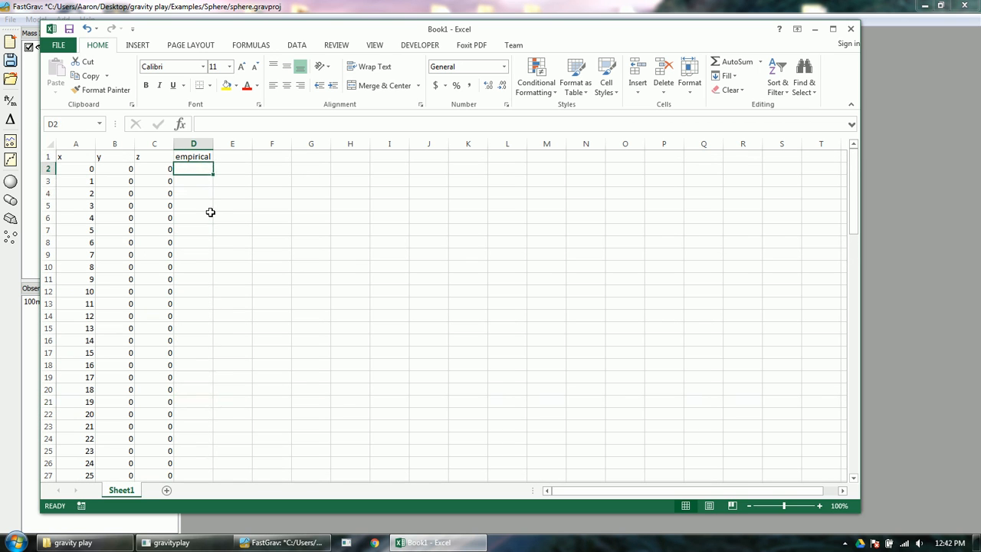
- Enter -999999 as the empirical value at x = 0 in D2
text(-999999)
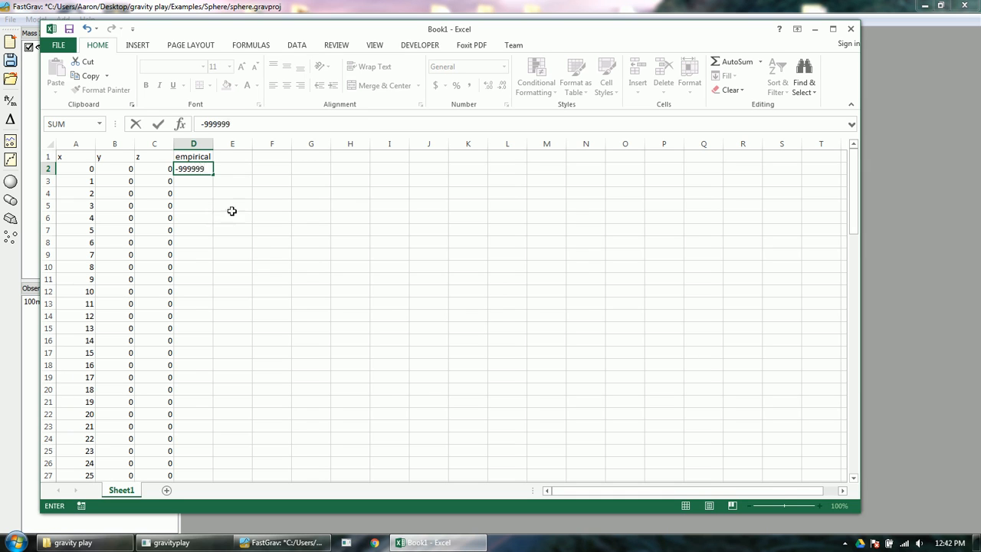
click(232, 209)
click(207, 170)
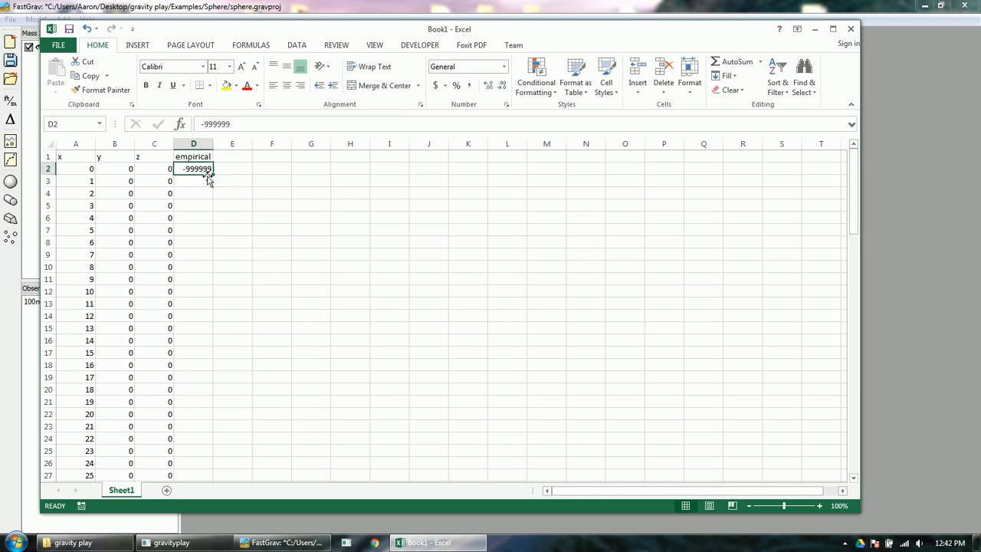
click(227, 184)
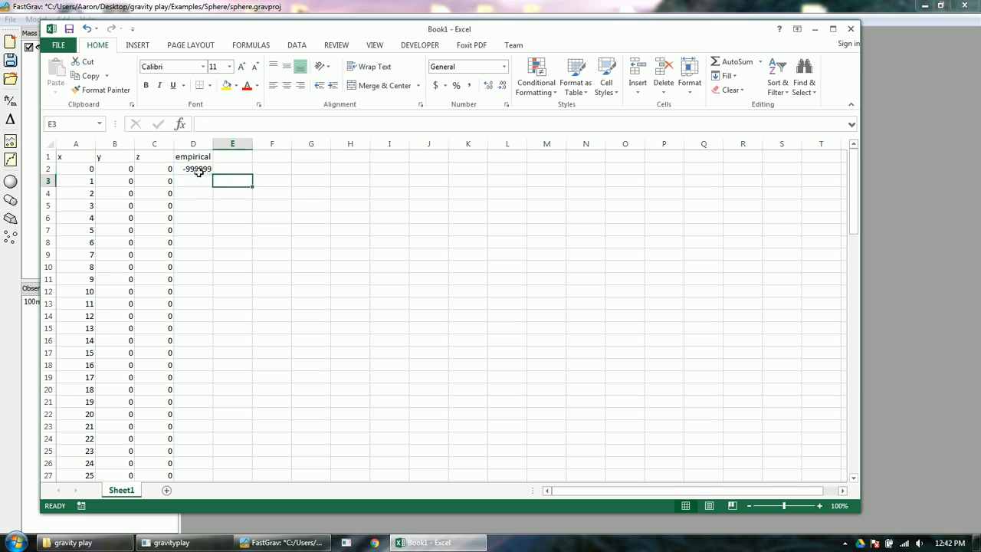
- Copy the -999999 value from D2 into the empty empirical cells D3:D31, for x = 1 to 29
click(194, 167)
key(ctrl+c)
click(234, 192)
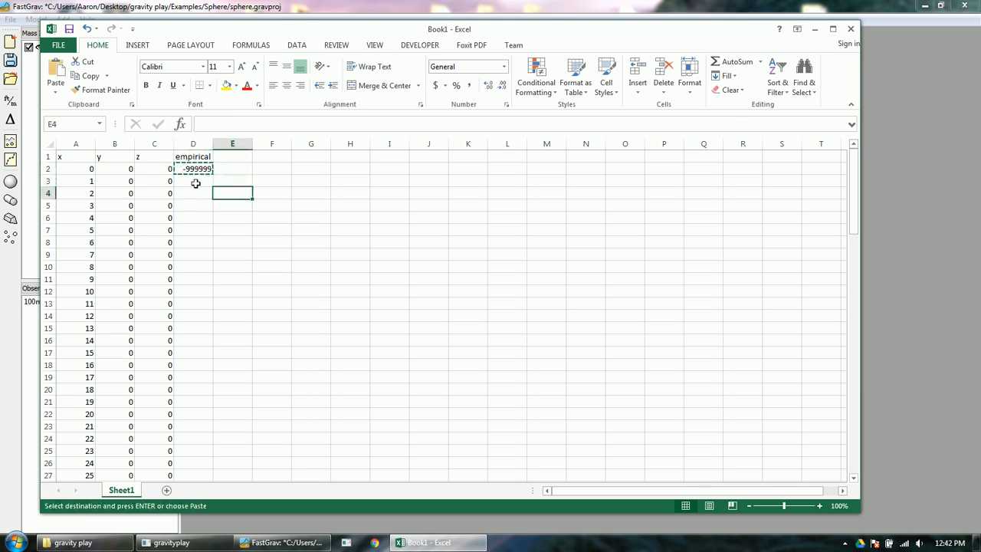
drag(194, 182, 189, 252)
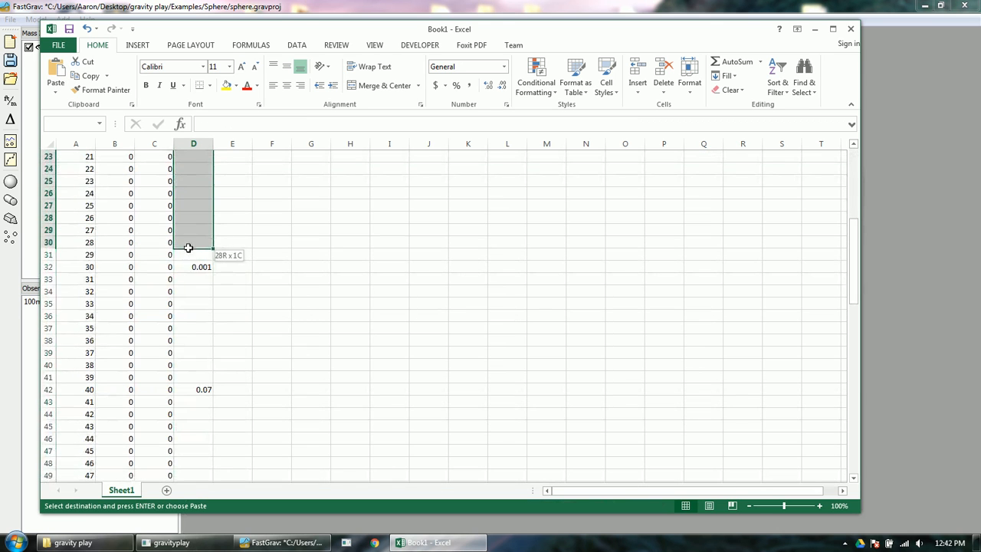
key(ctrl+v)
scroll(192, 258, up, 1)
scroll(221, 298, down, 6)
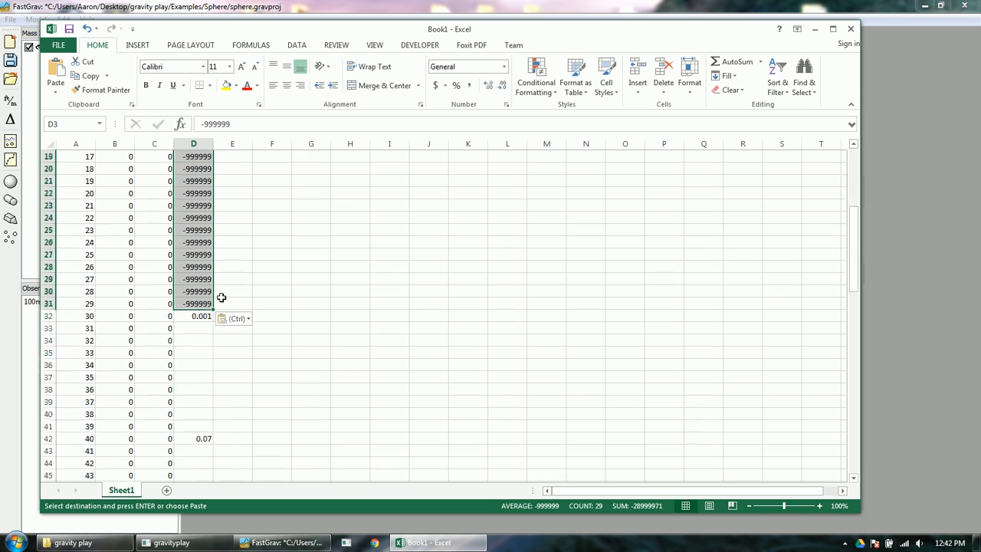
- Paste -999999 into the empty empirical cells D33:D41 and D43:D51, keeping the value at x = 40
click(215, 335)
drag(193, 329, 197, 427)
key(ctrl+v)
scroll(253, 383, down, 4)
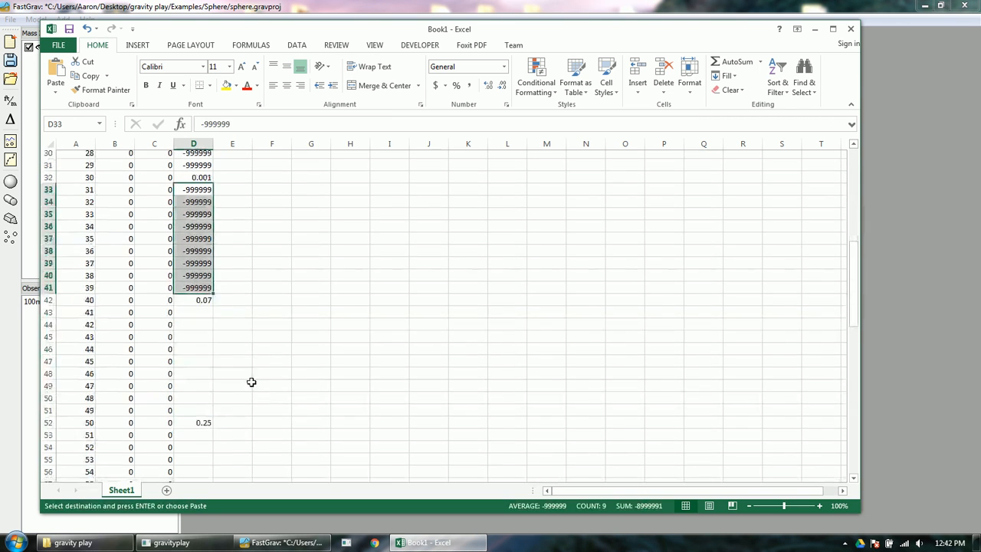
drag(200, 303, 202, 401)
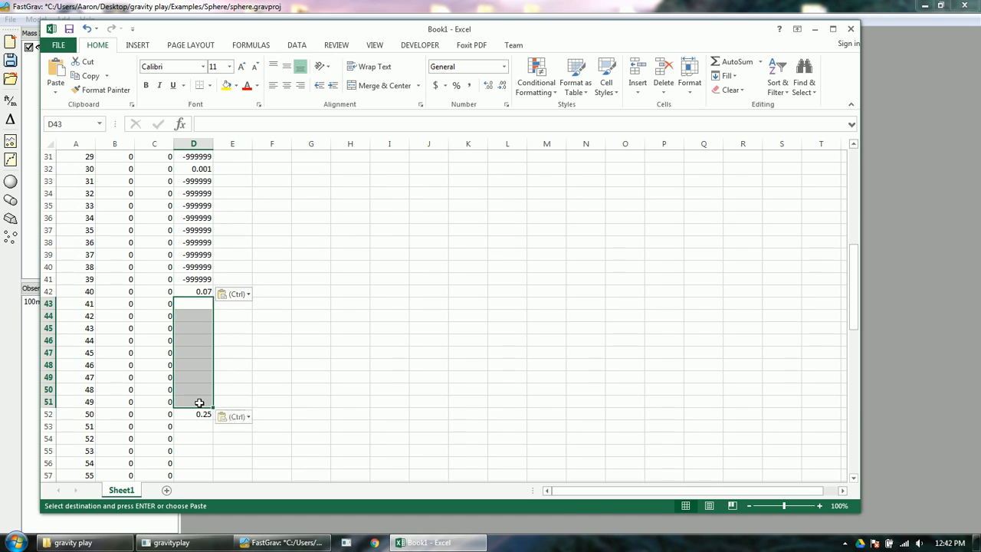
key(ctrl+v)
scroll(204, 306, down, 4)
- Paste -999999 into the empty empirical cells D53:D61 and D63:D71, keeping the value at x = 60
drag(197, 277, 197, 377)
key(ctrl+v)
scroll(263, 358, down, 2)
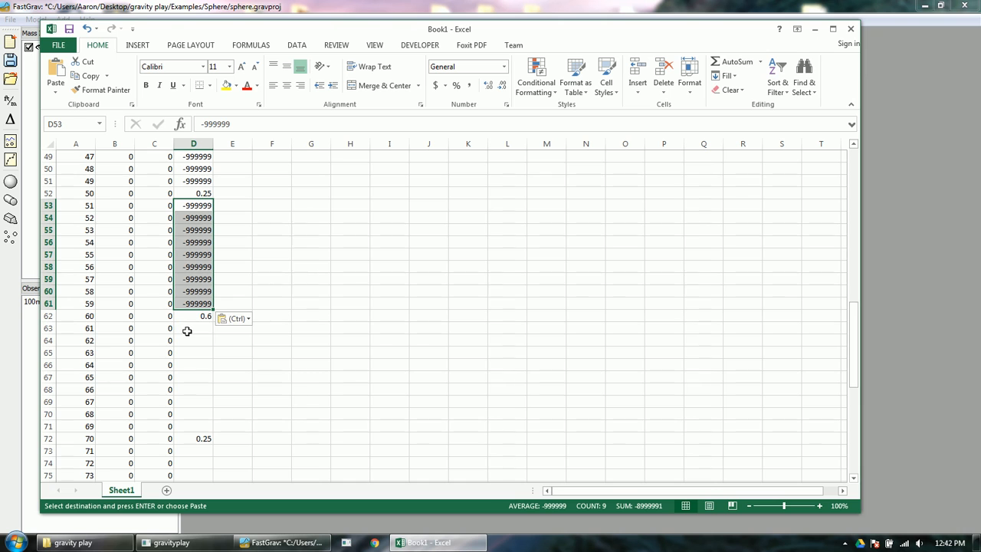
drag(187, 330, 188, 431)
key(ctrl+v)
scroll(272, 355, down, 4)
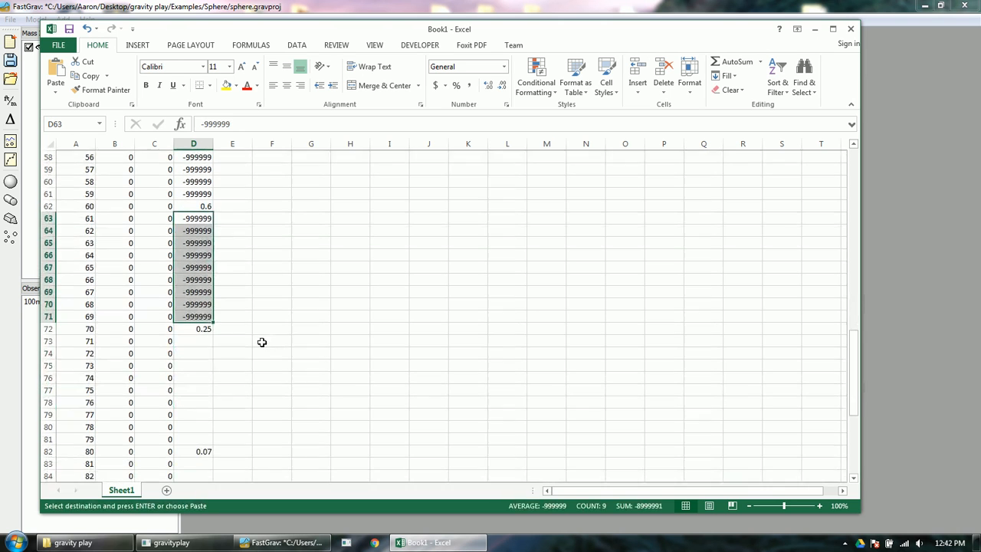
- Paste -999999 into the empty empirical cells D73:D81 and D83:D91, keeping the value at x = 80
drag(205, 303, 197, 403)
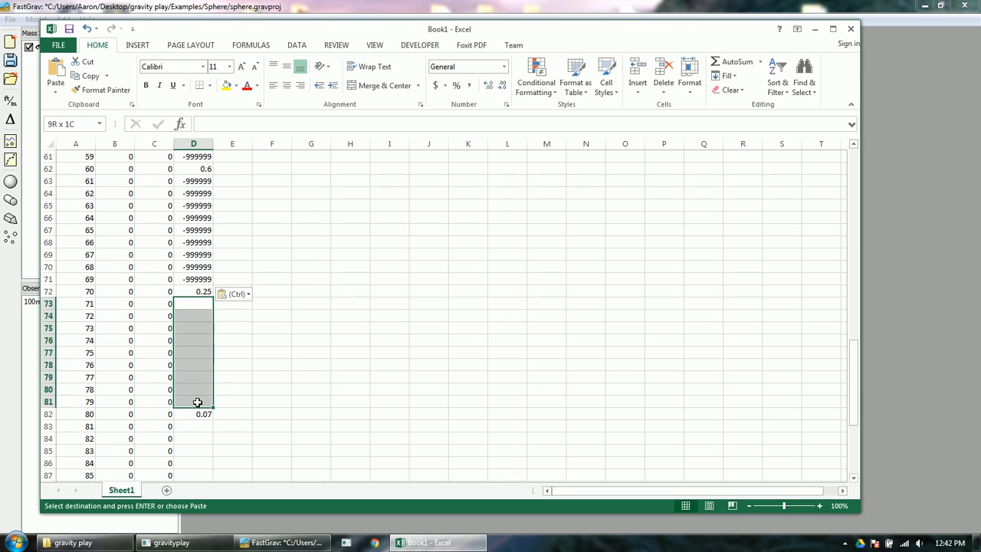
key(ctrl+v)
scroll(246, 307, down, 3)
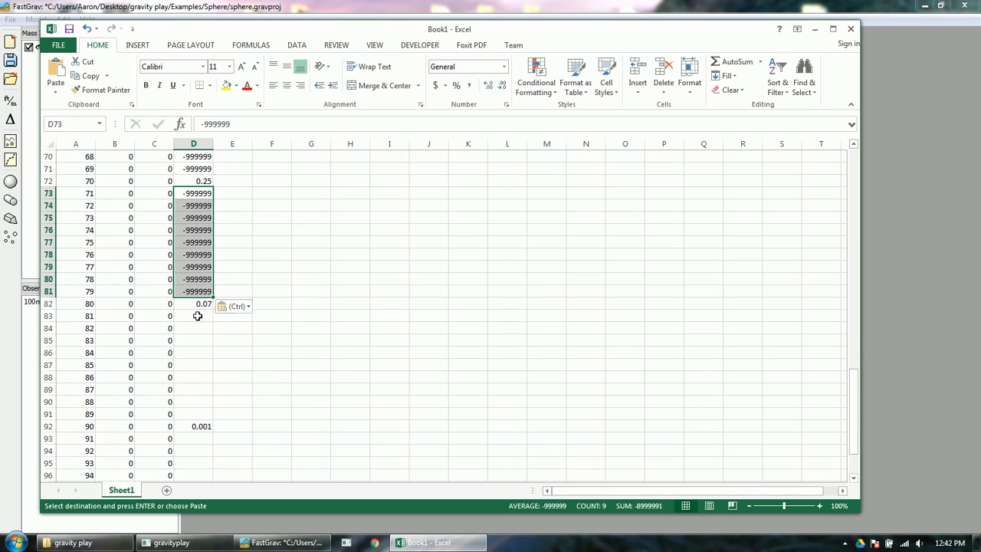
drag(197, 316, 193, 409)
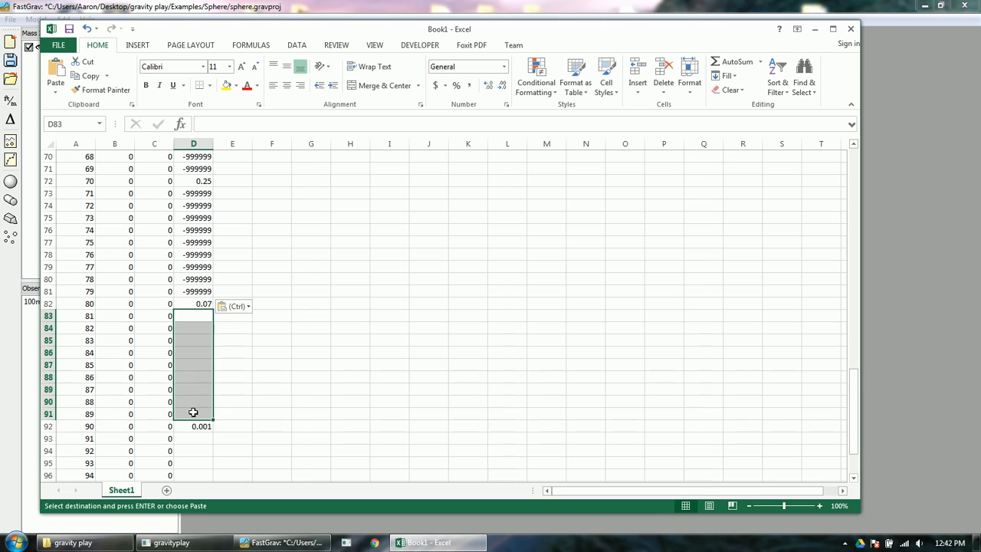
key(ctrl+v)
scroll(230, 379, down, 2)
- Paste -999999 into the remaining empirical cells D93:D102, for x = 91 to 100
click(200, 367)
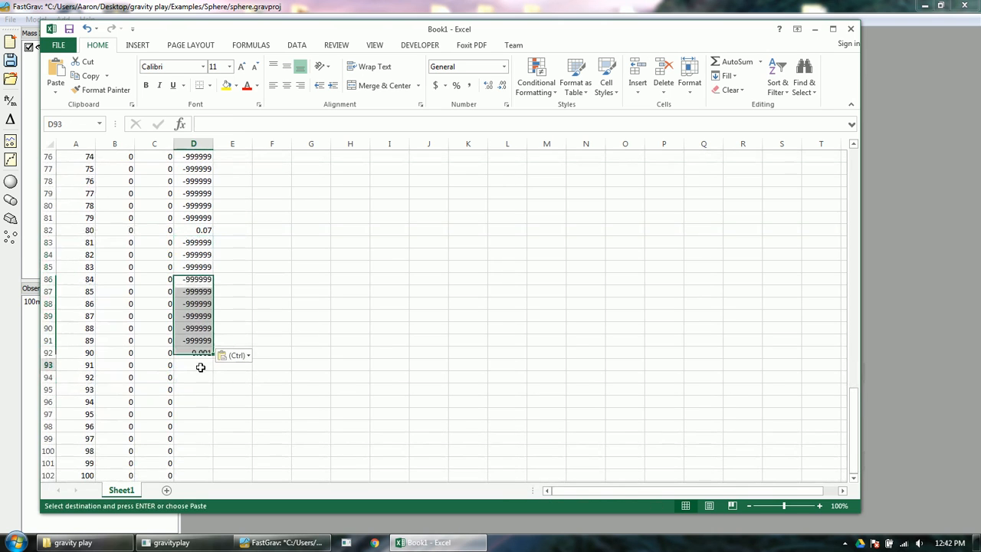
drag(200, 368, 196, 440)
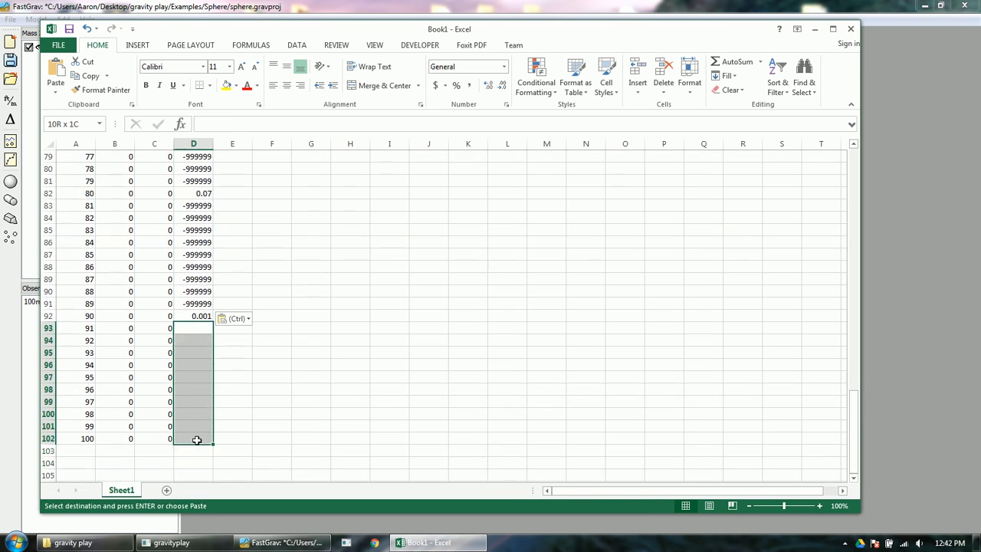
key(ctrl+v)
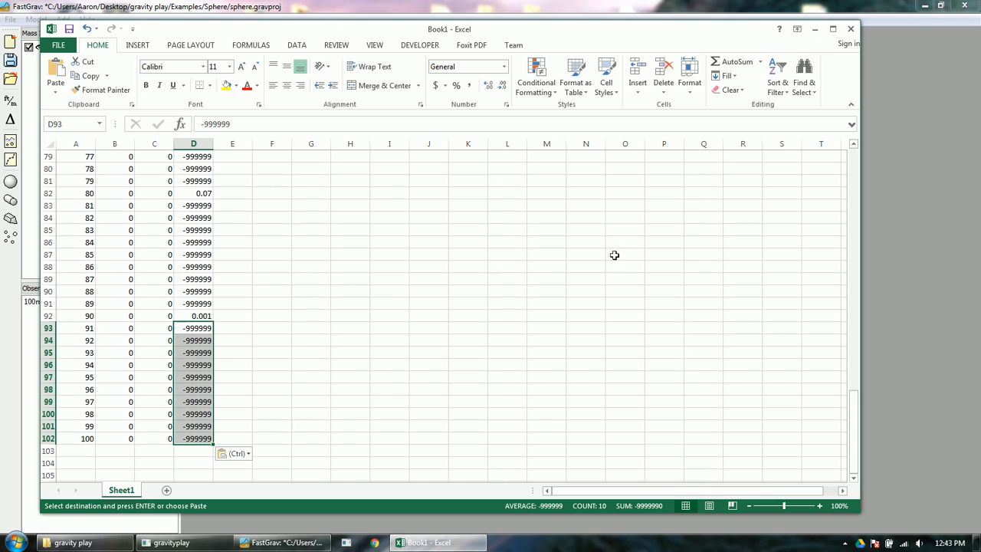
click(374, 281)
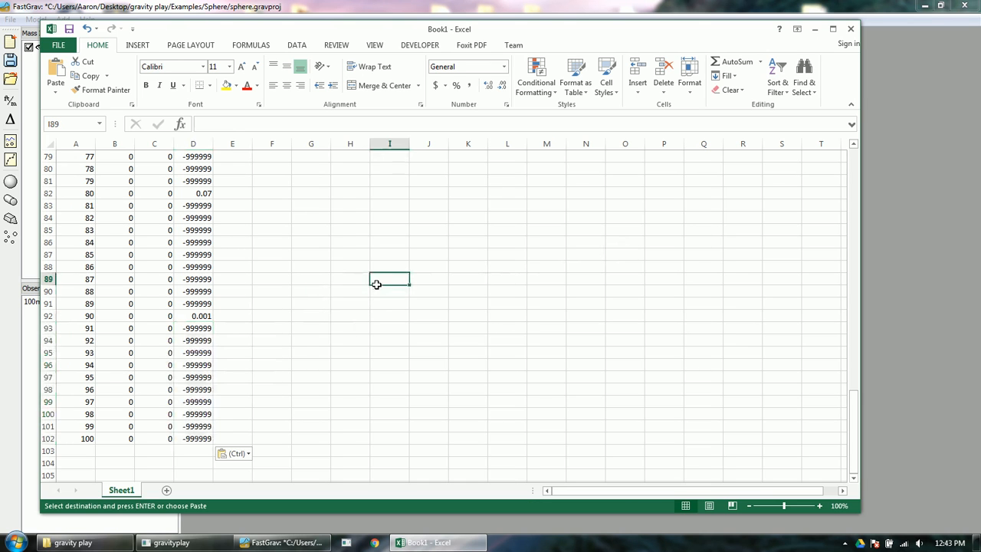
- Review the filled empirical column up to the header row and check the first x coordinates in A2 and A3
scroll(338, 269, up, 7)
scroll(338, 269, up, 19)
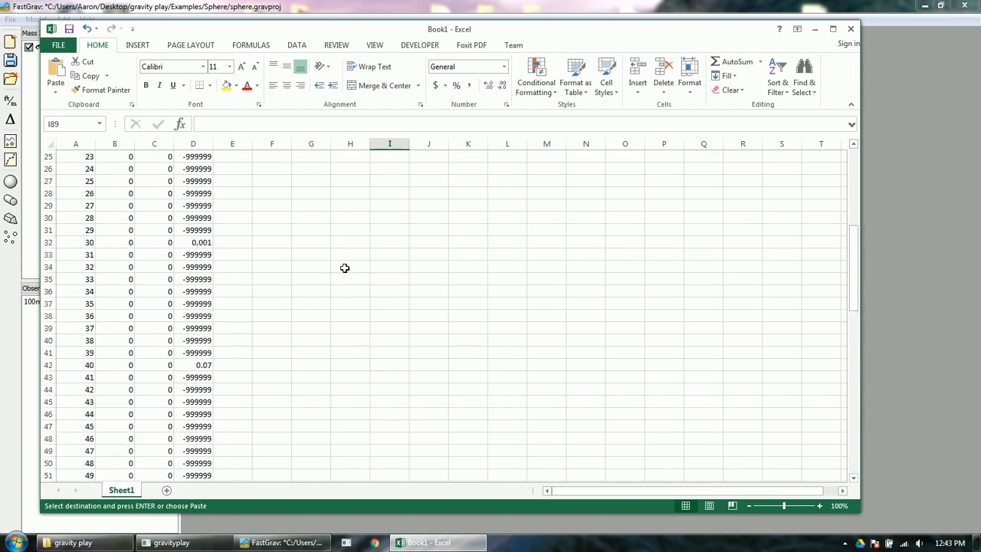
click(242, 200)
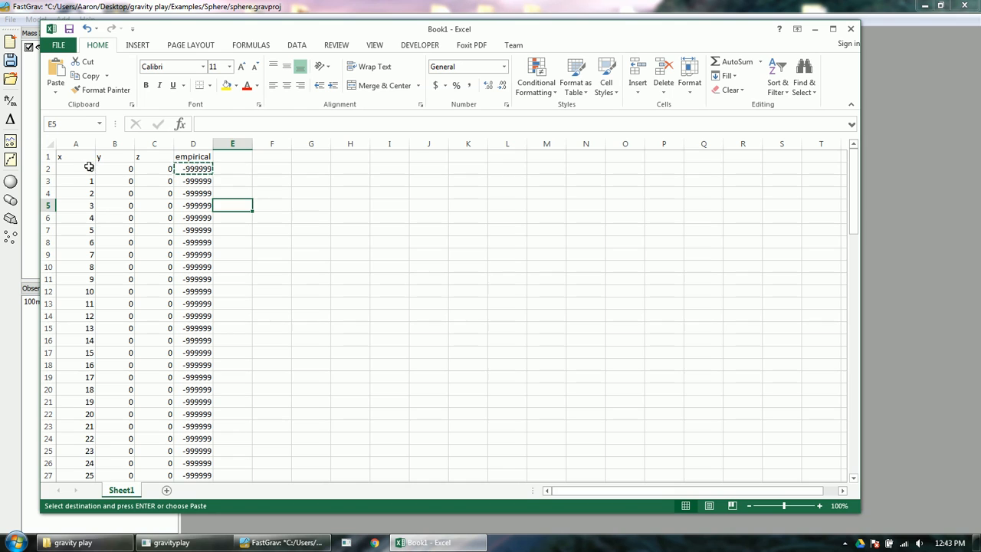
click(89, 167)
click(80, 184)
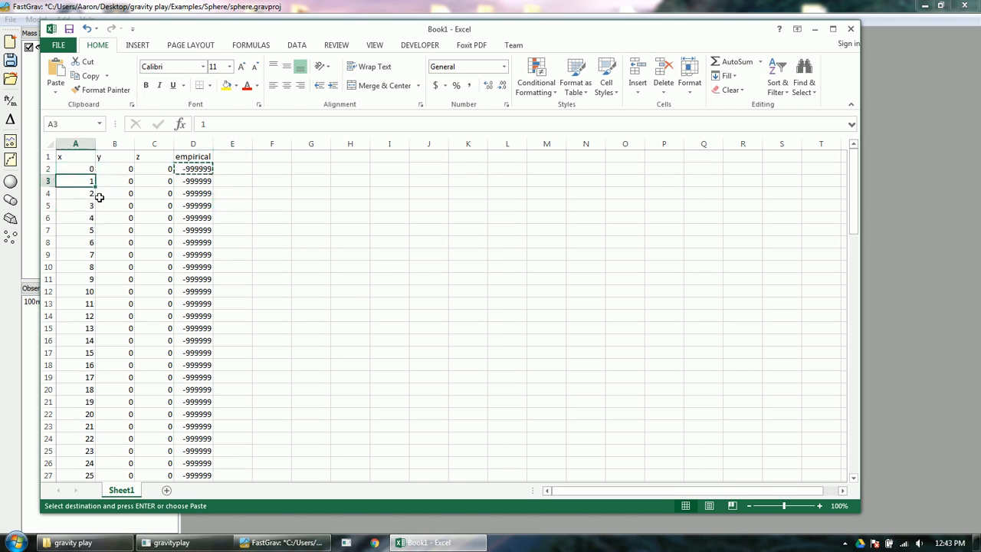
click(92, 170)
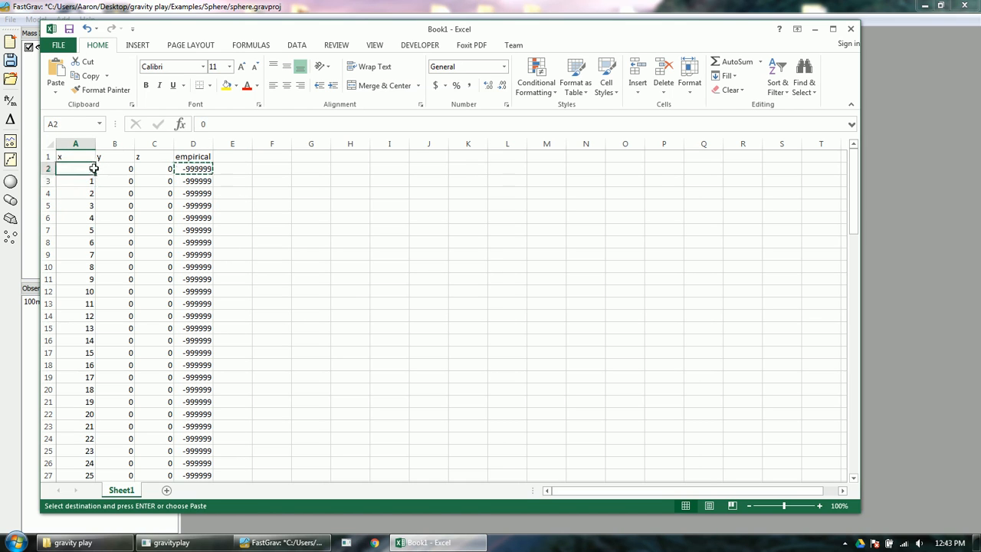
click(231, 180)
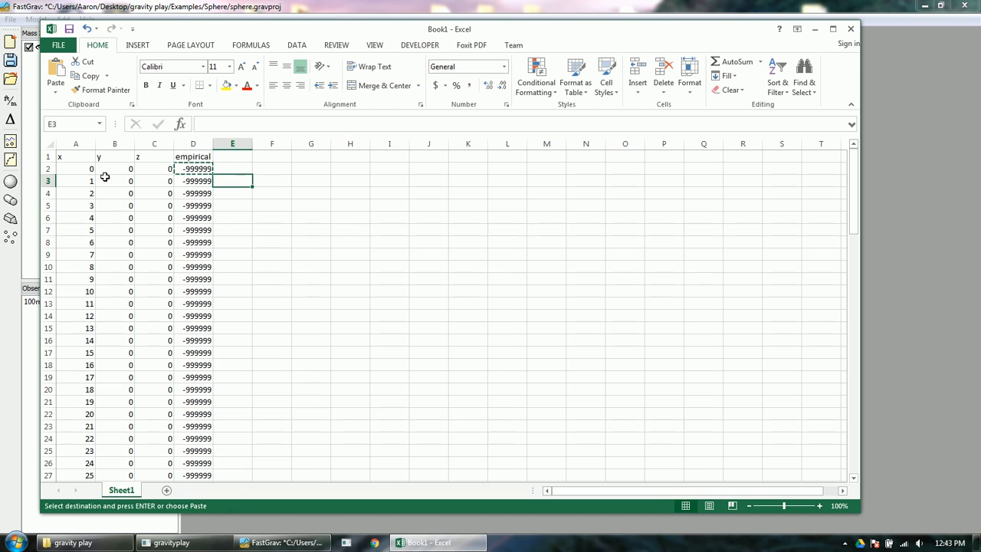
- Launch Notepad with a blank document and return to the Excel workbook
key(super)
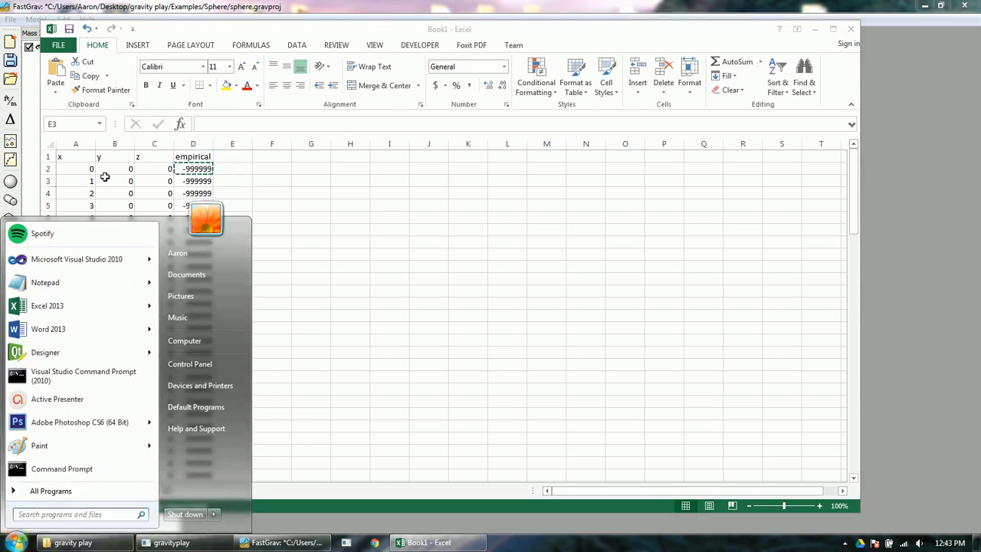
text(note)
key(Return)
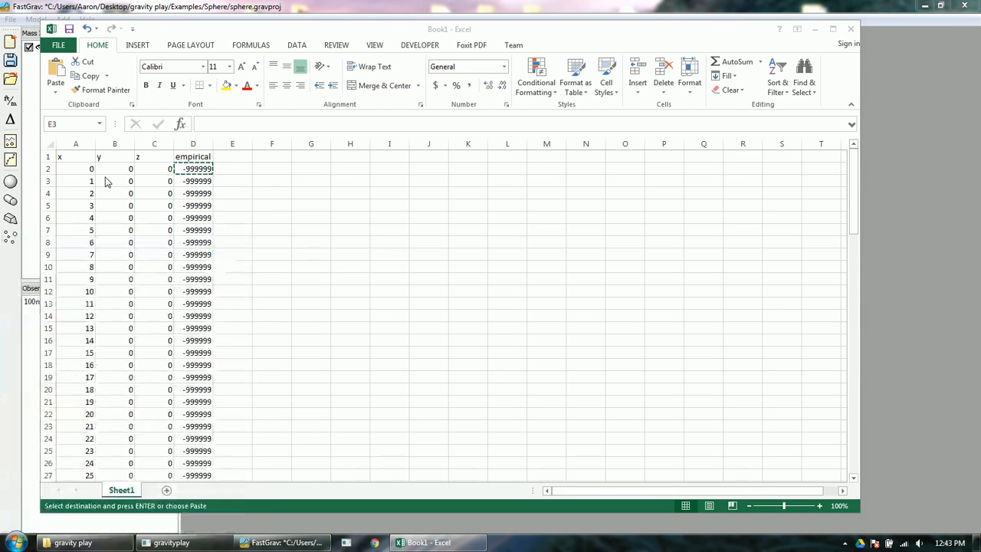
key(alt+Tab)
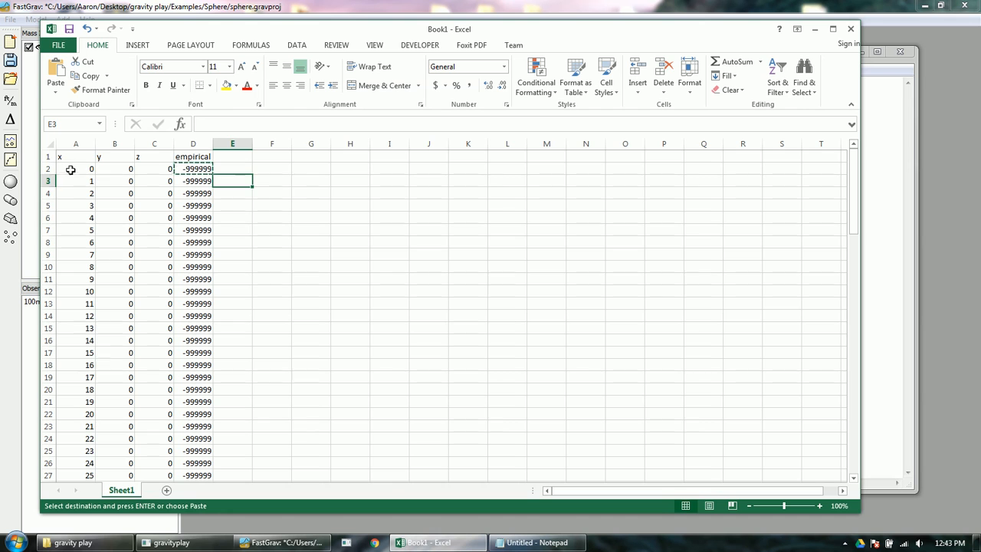
- Copy the data range A2:D102 without its headers and paste it into the blank Notepad document
drag(71, 169, 192, 439)
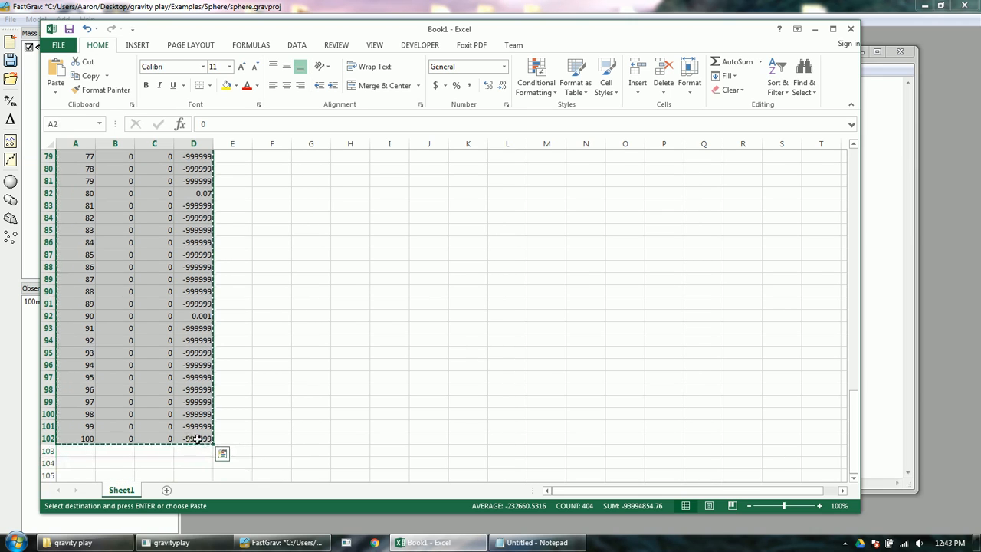
click(874, 268)
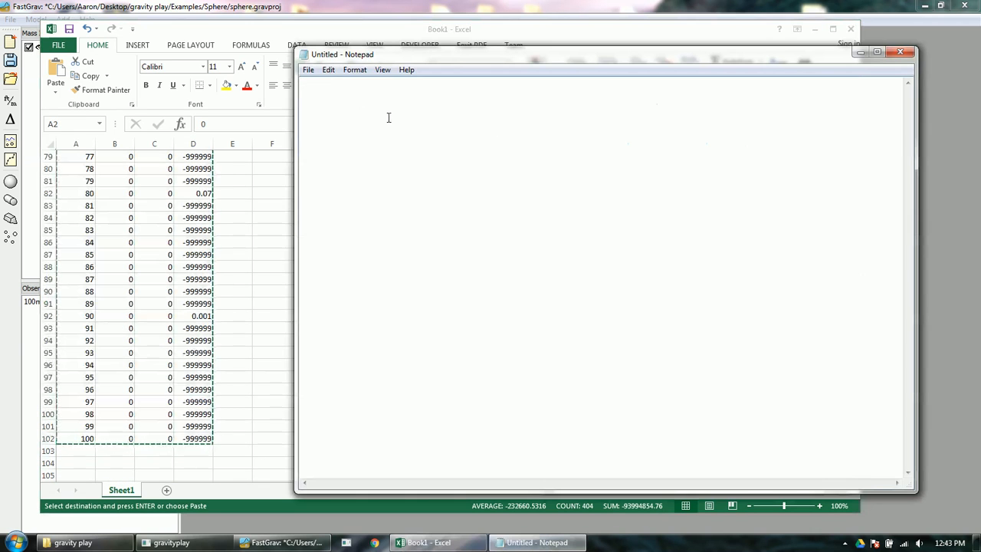
key(ctrl+v)
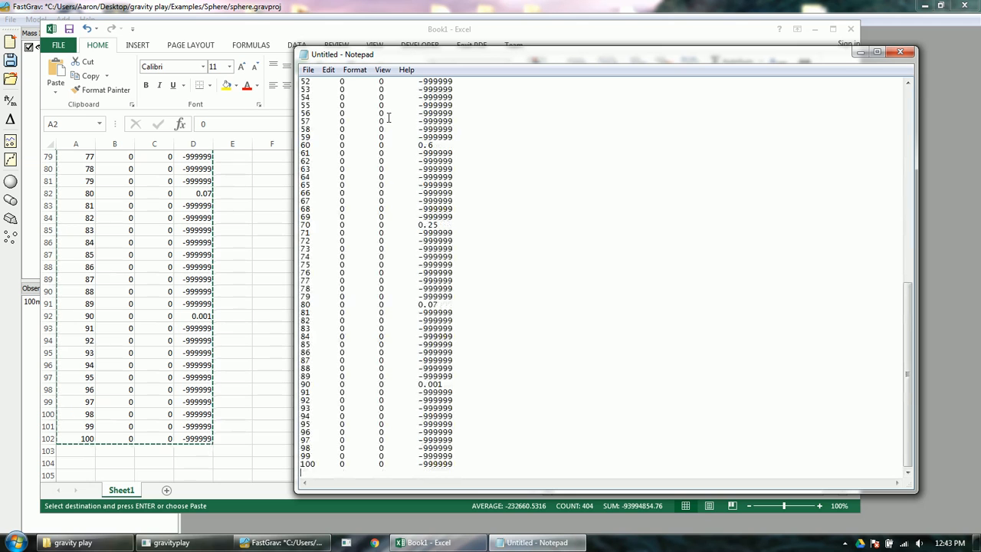
- Insert an empty line above the first data row of the text document
drag(906, 328, 890, 101)
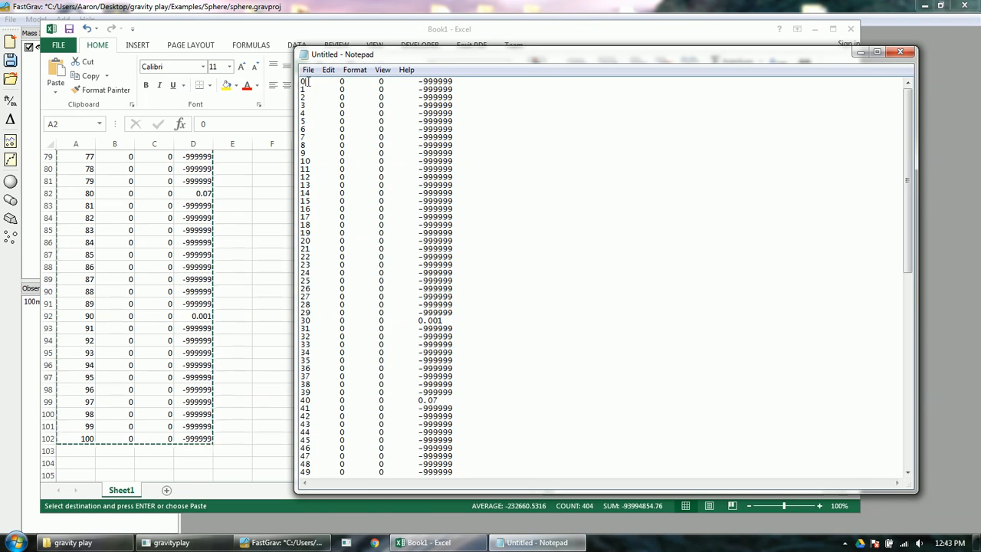
drag(308, 81, 376, 82)
click(354, 90)
key(Return)
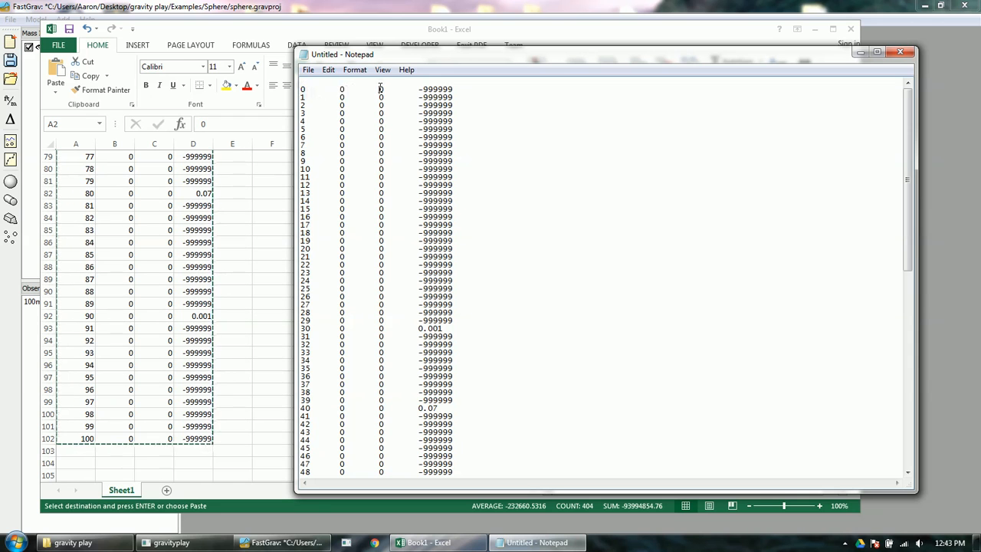
- Check the pasted columns and rows, and title the first line with the owner's first name followed by "transect"
drag(419, 90, 453, 90)
drag(341, 90, 315, 82)
click(316, 100)
scroll(521, 145, down, 17)
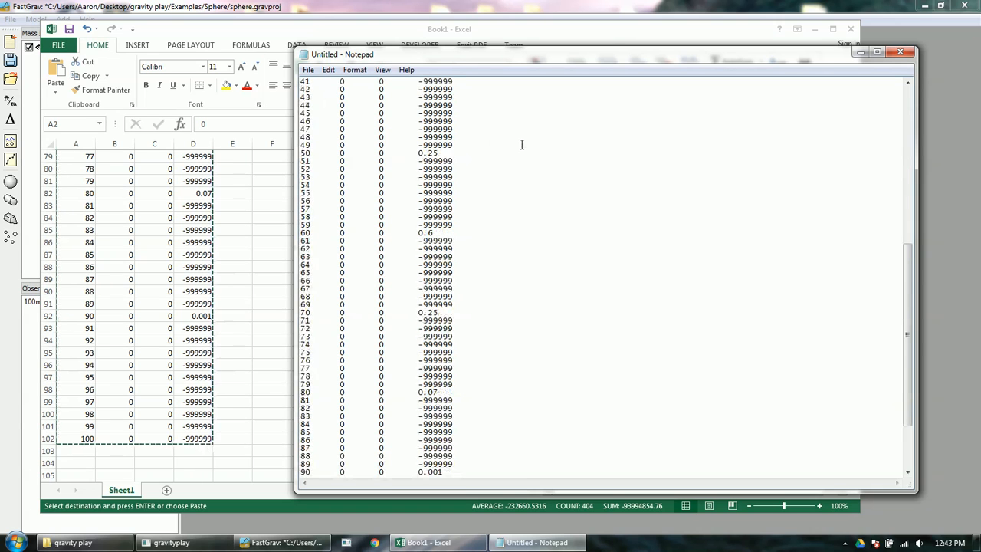
scroll(471, 300, up, 17)
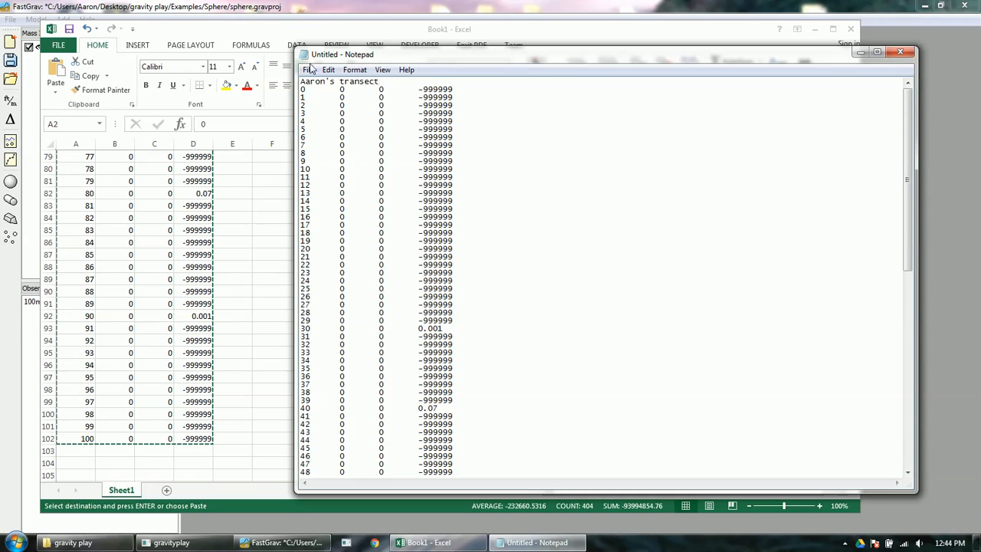
- Save the text document as transect.txt in the Demonstration folder, replacing the existing file
click(309, 70)
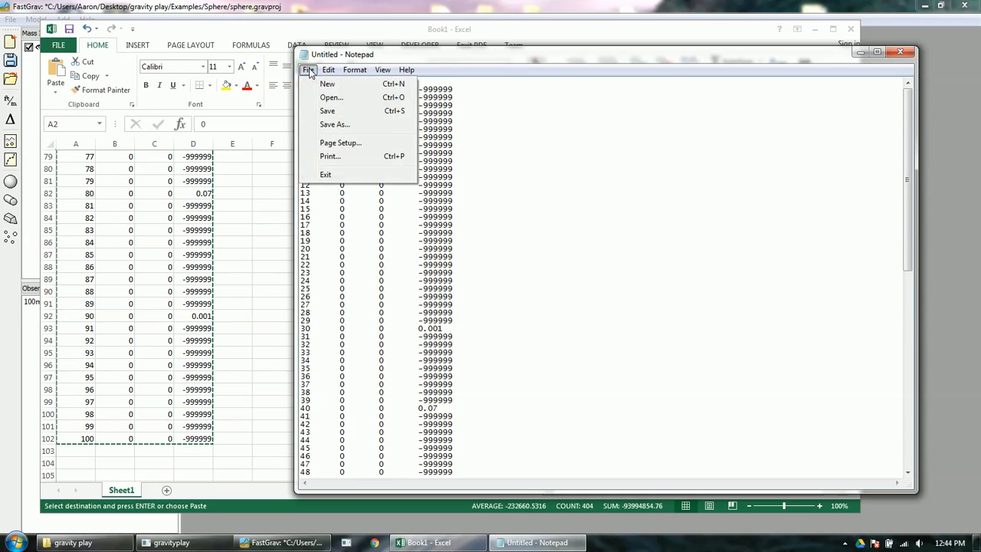
click(325, 111)
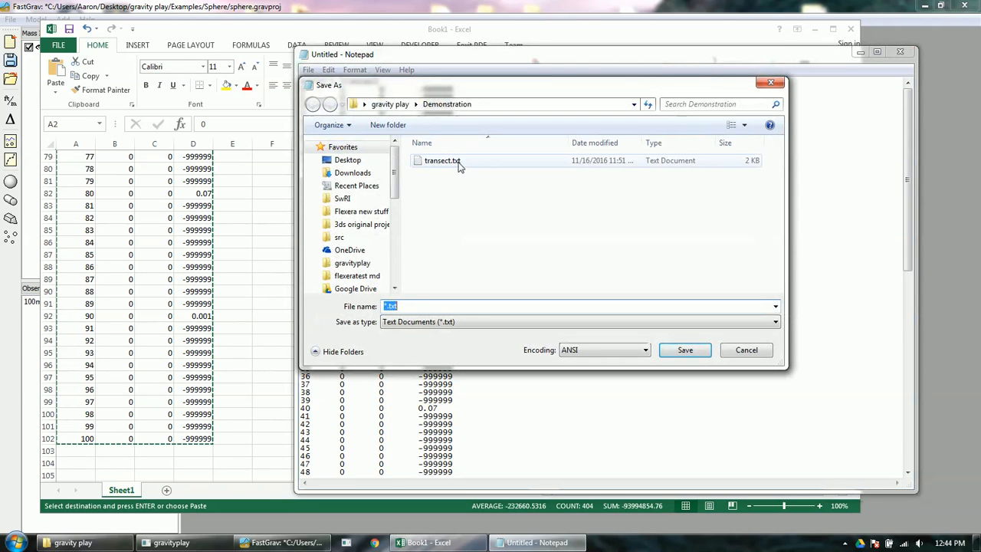
click(457, 162)
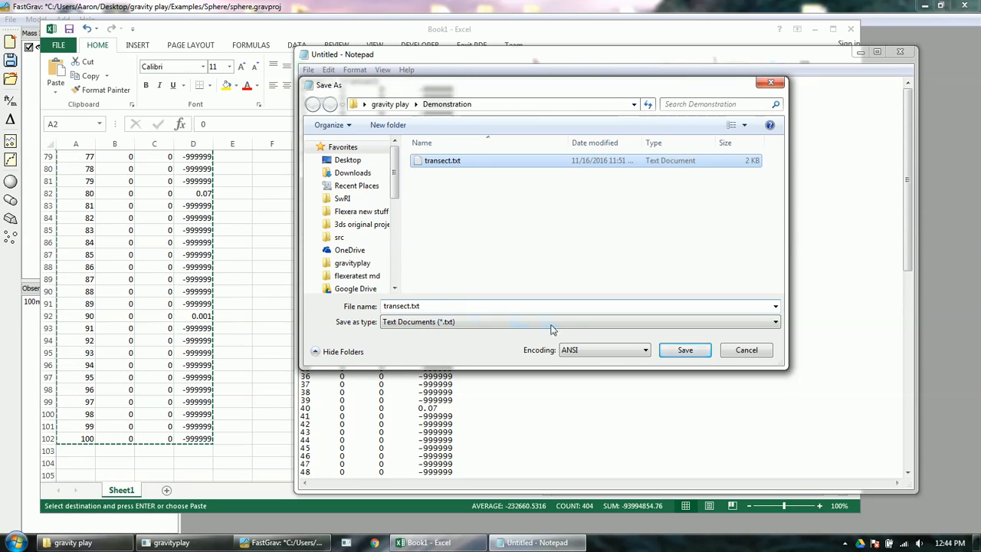
click(685, 350)
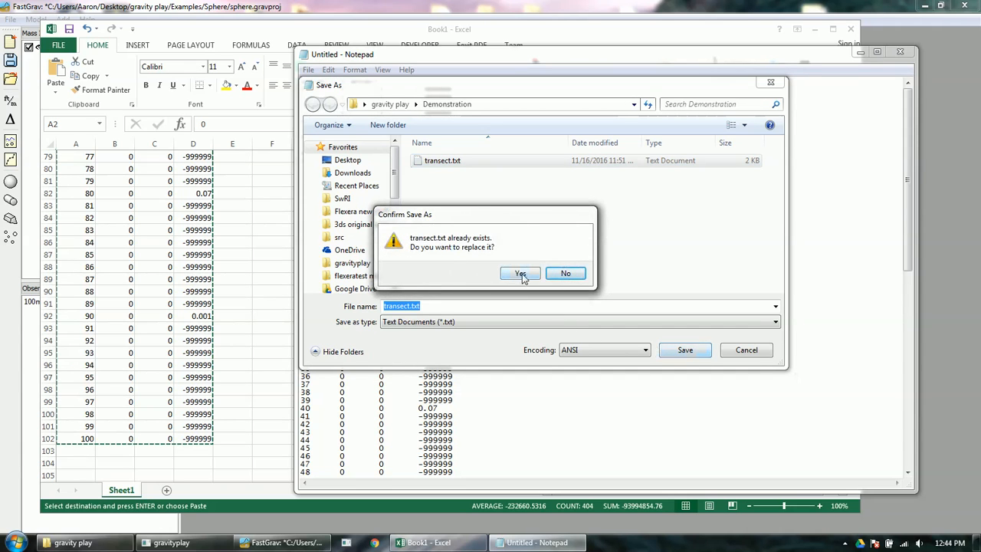
click(520, 274)
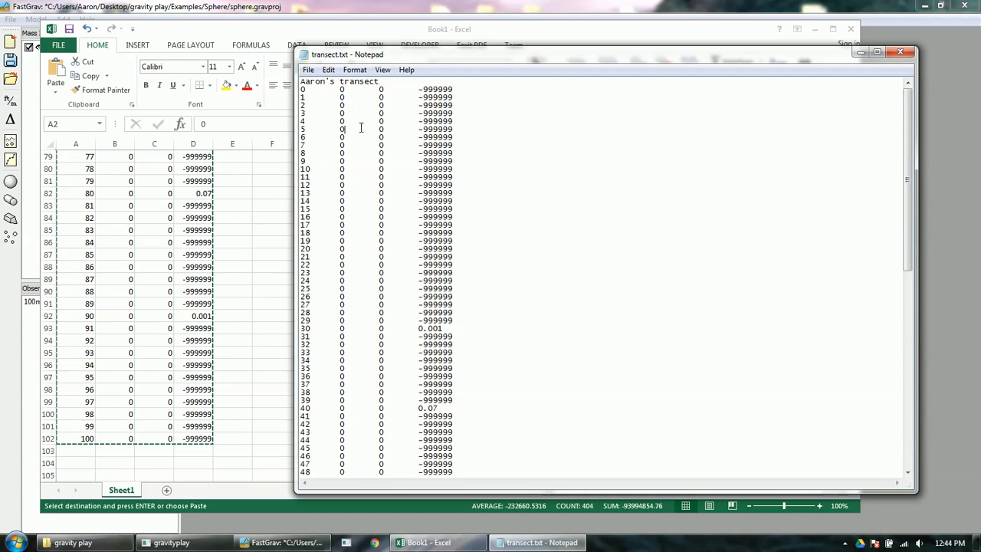
- Minimize Notepad and Excel to return to FastGrav, and start a new project, discarding the unsaved changes
click(861, 56)
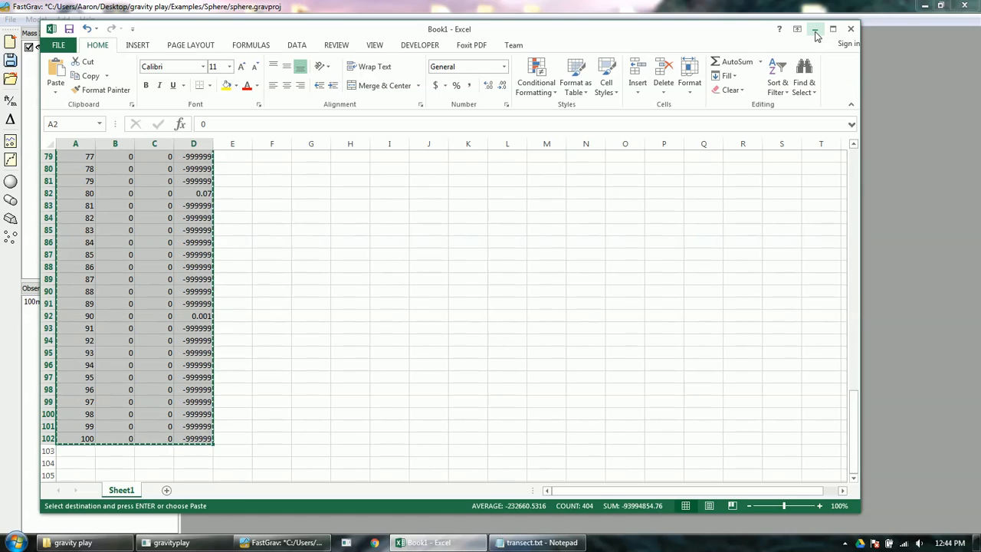
click(816, 34)
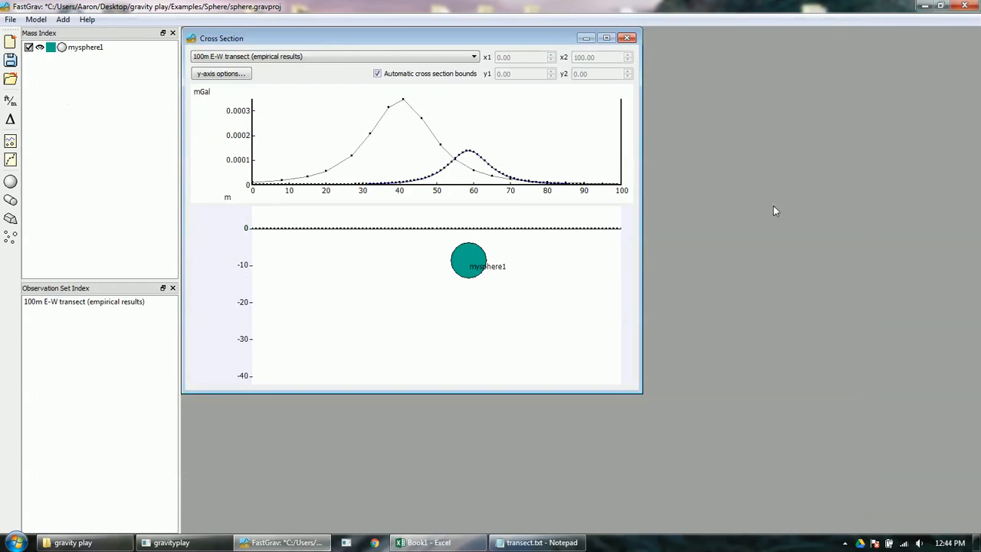
click(10, 42)
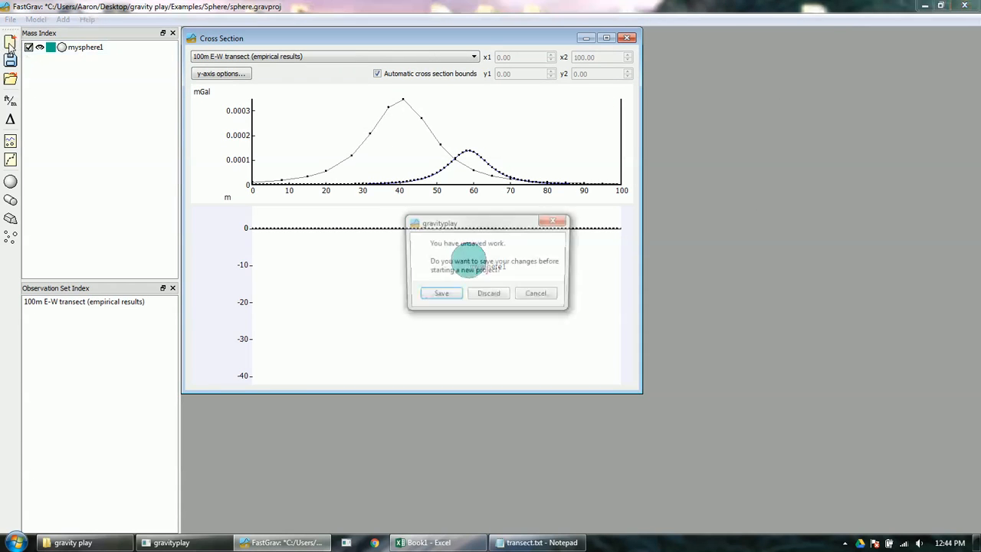
click(485, 296)
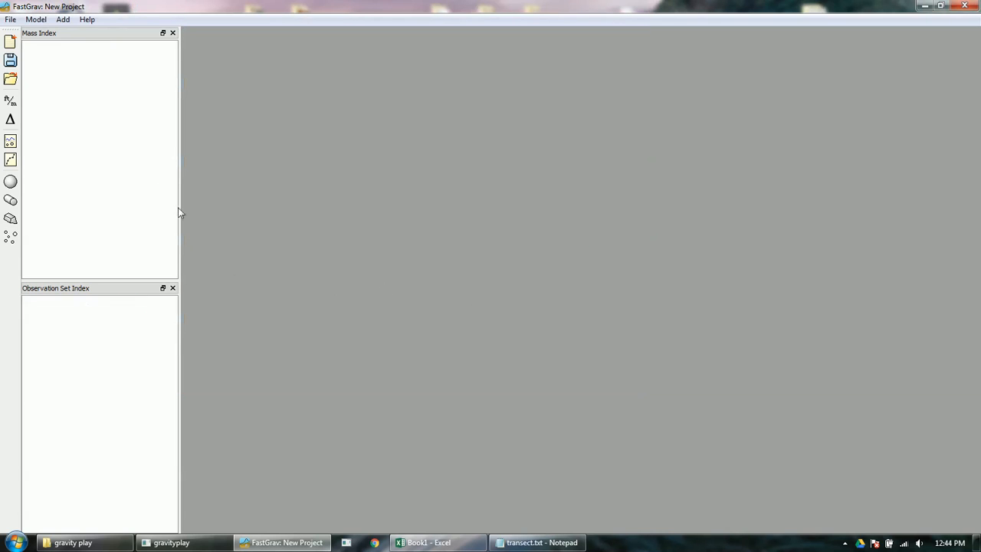
- Load transect.txt from the gravity play\Demonstration folder as an observation set
click(12, 161)
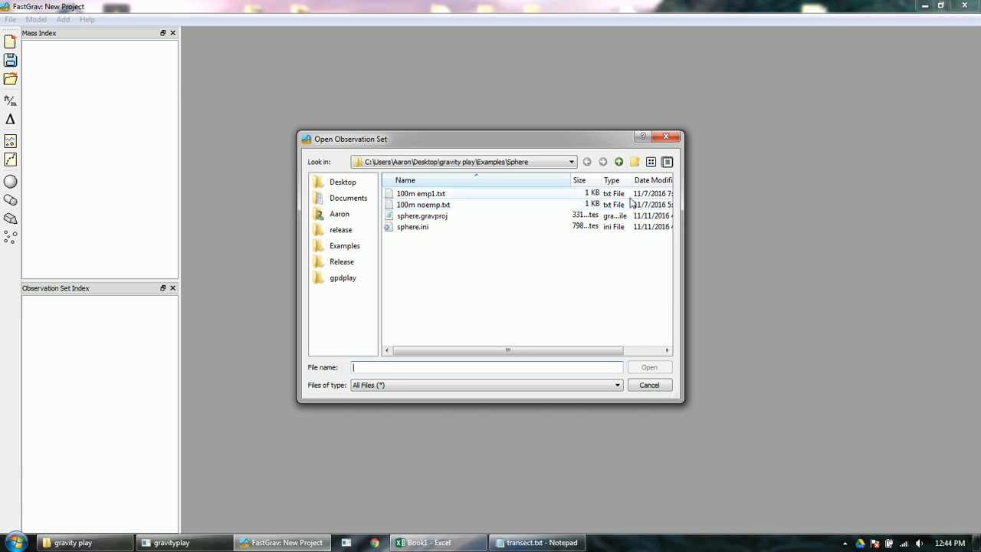
click(618, 162)
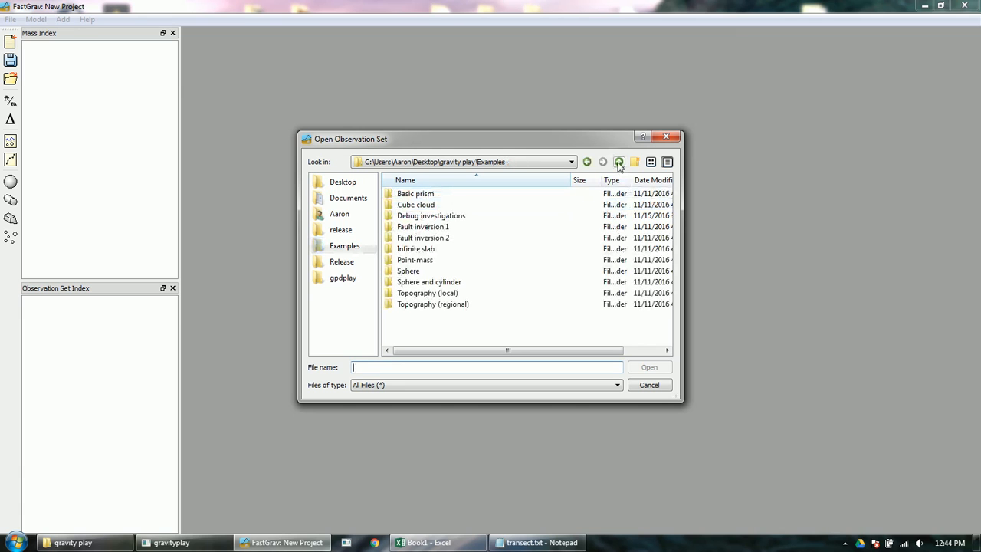
click(619, 163)
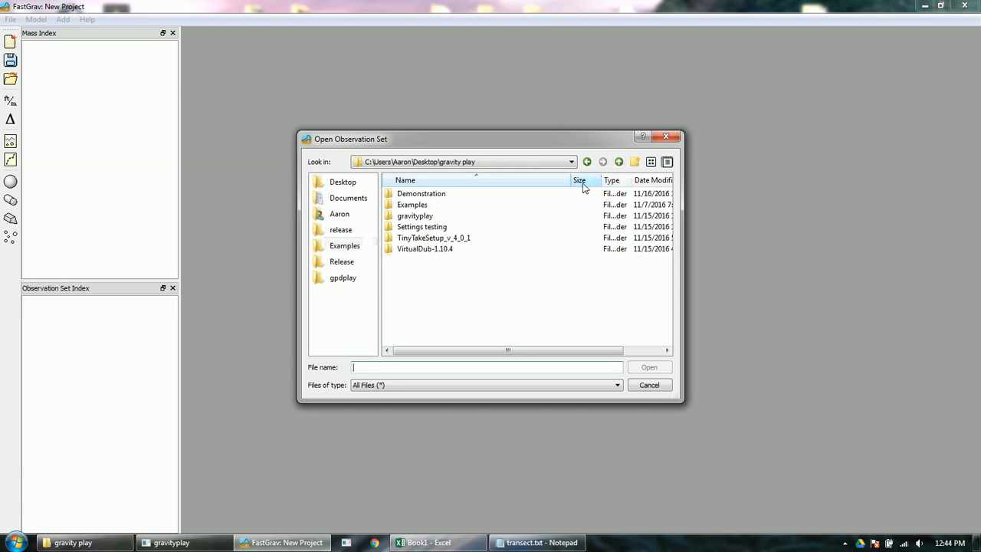
click(440, 196)
double_click(440, 196)
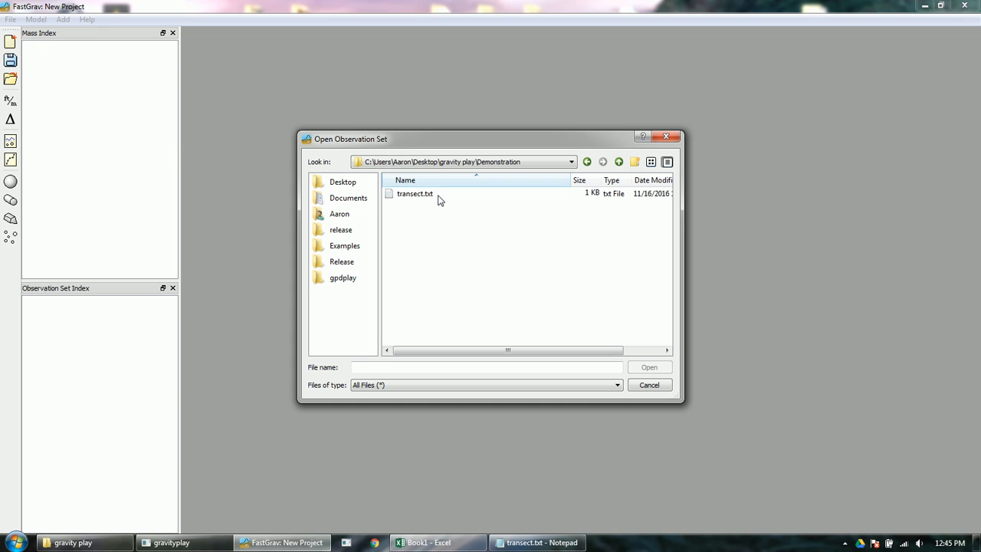
click(421, 197)
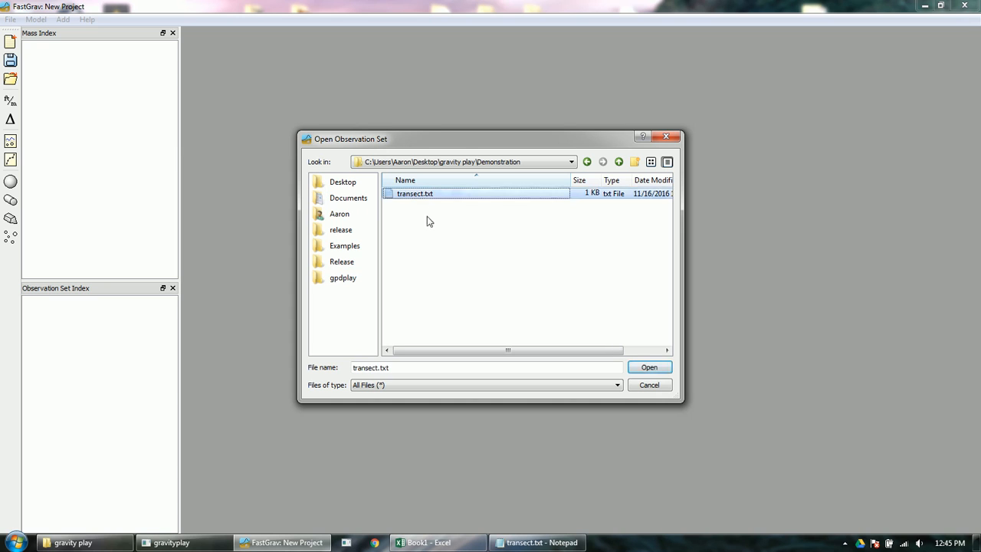
click(659, 369)
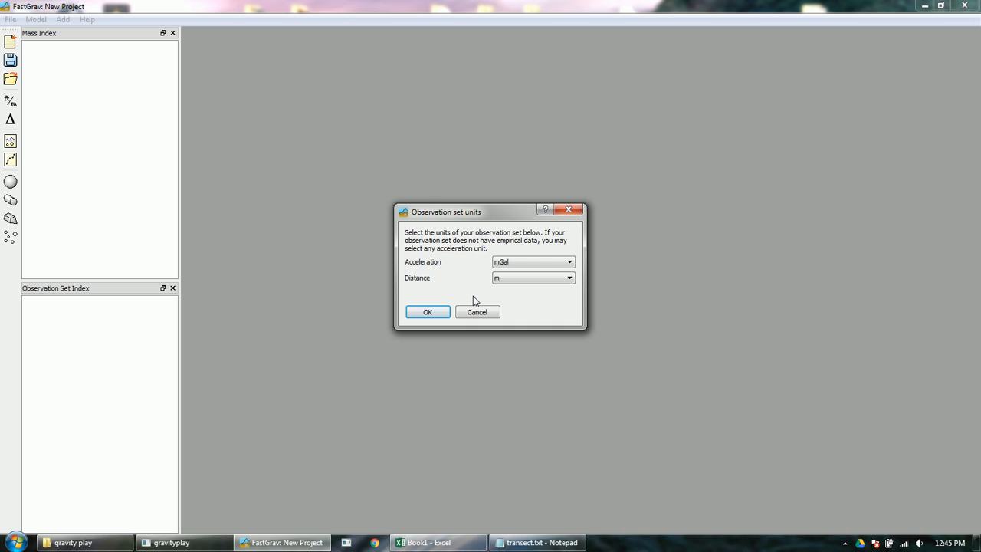
- Import the observation set with mGal as the acceleration unit and m as the distance unit
click(509, 280)
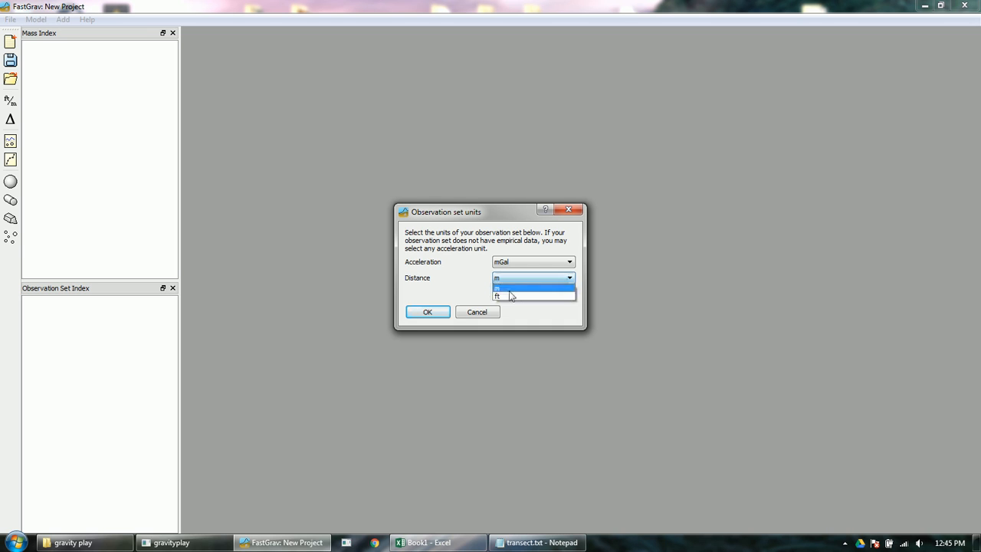
click(510, 288)
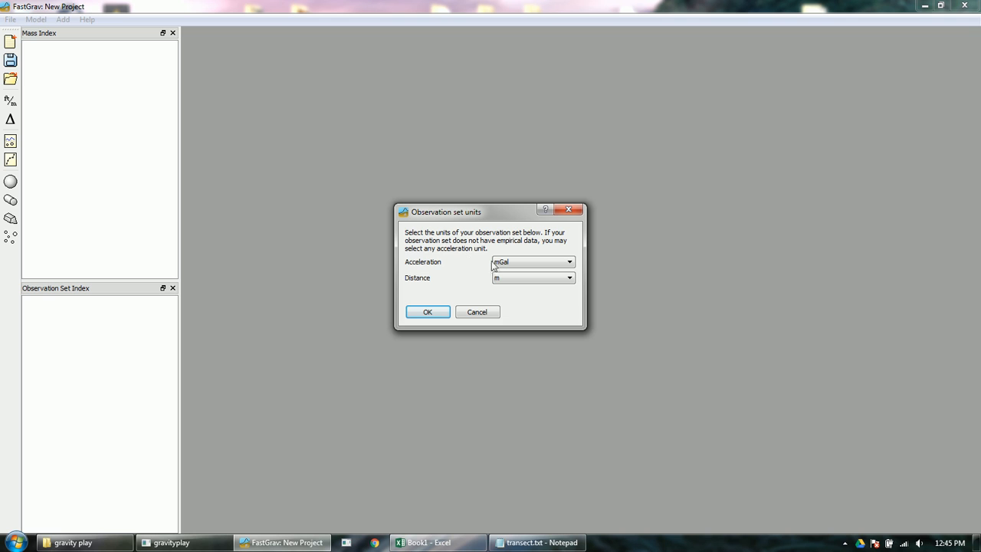
click(444, 313)
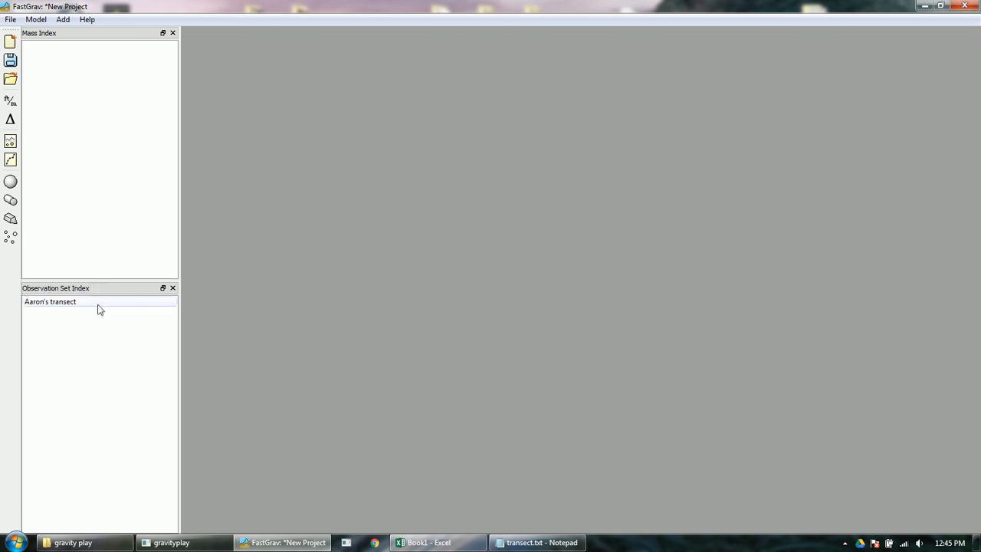
- Open the data table of the imported transect and enlarge its window to show more rows
right_click(47, 306)
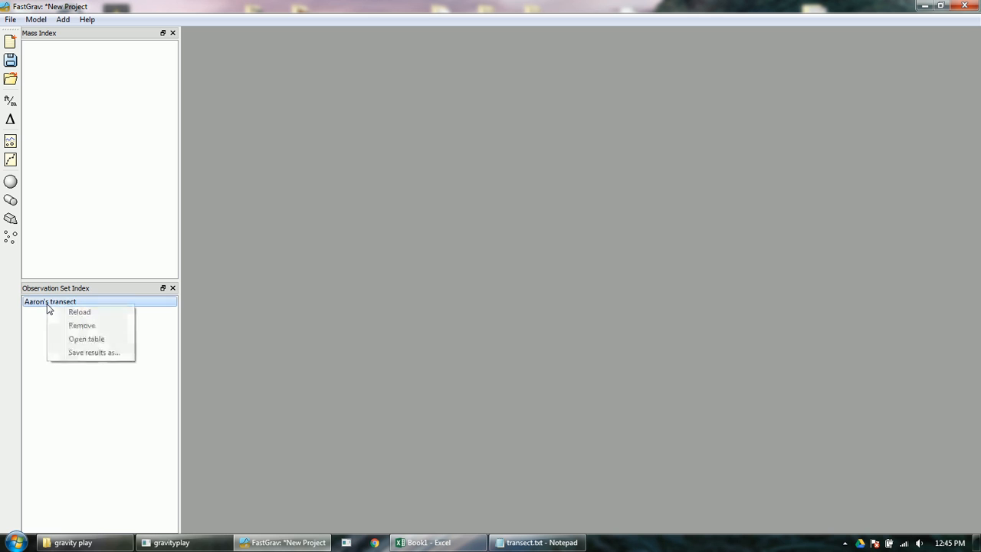
click(86, 339)
drag(349, 181, 460, 471)
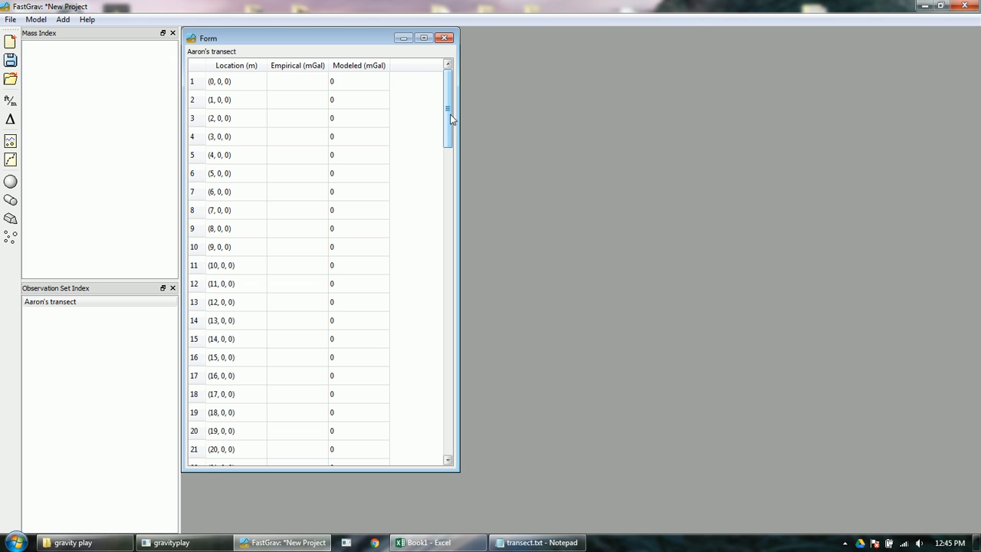
- Examine the table's location coordinates and its empirical column, comparing the filled cells with the blank ones between them
click(237, 87)
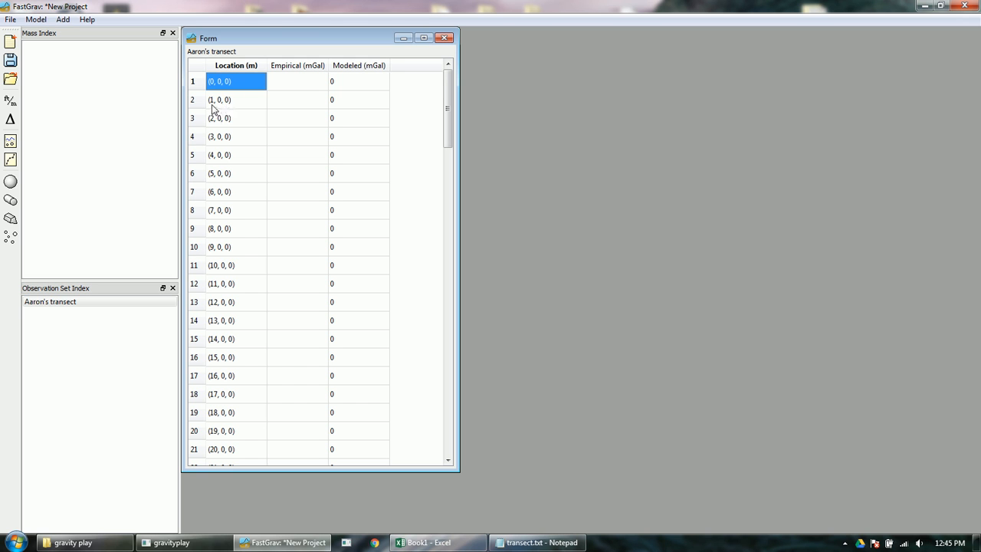
scroll(219, 173, down, 14)
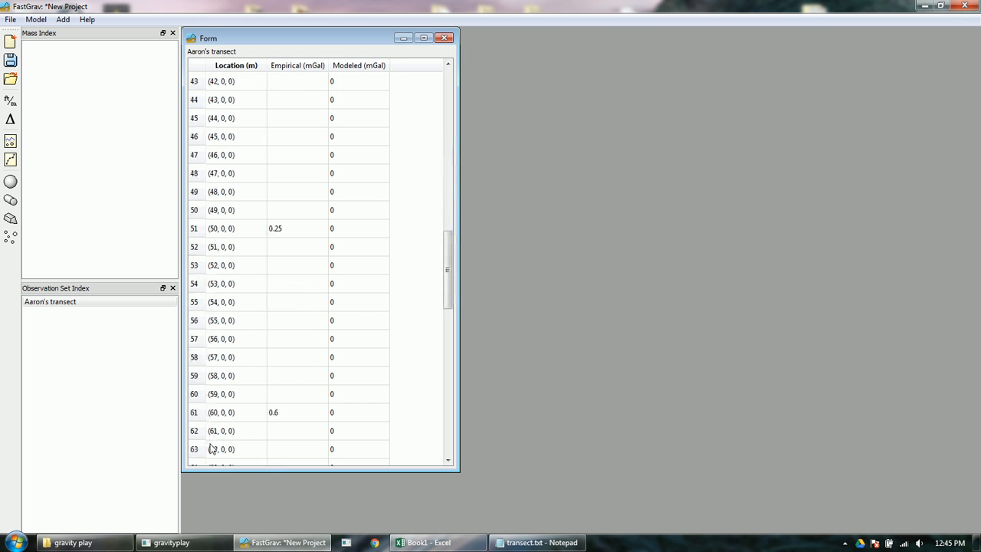
scroll(239, 299, up, 13)
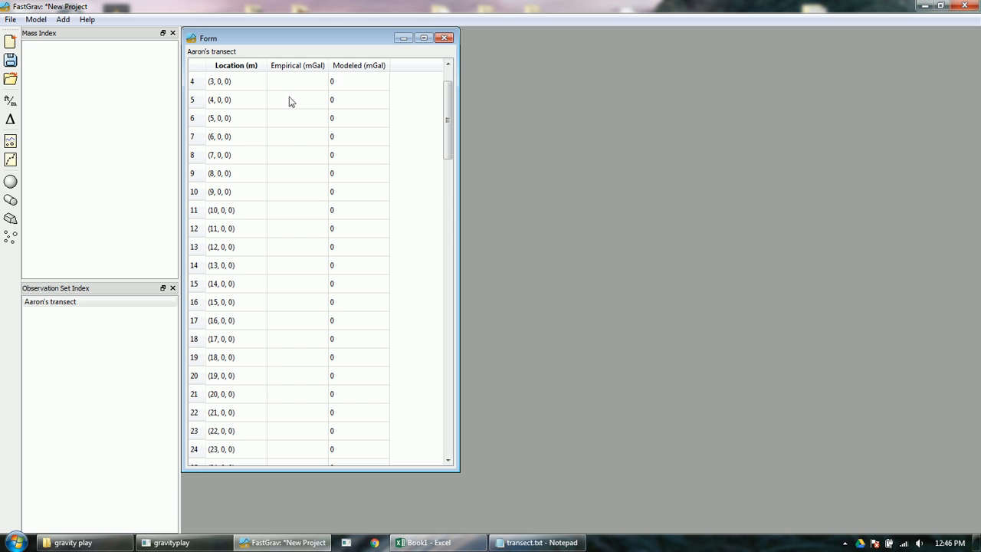
scroll(289, 101, down, 8)
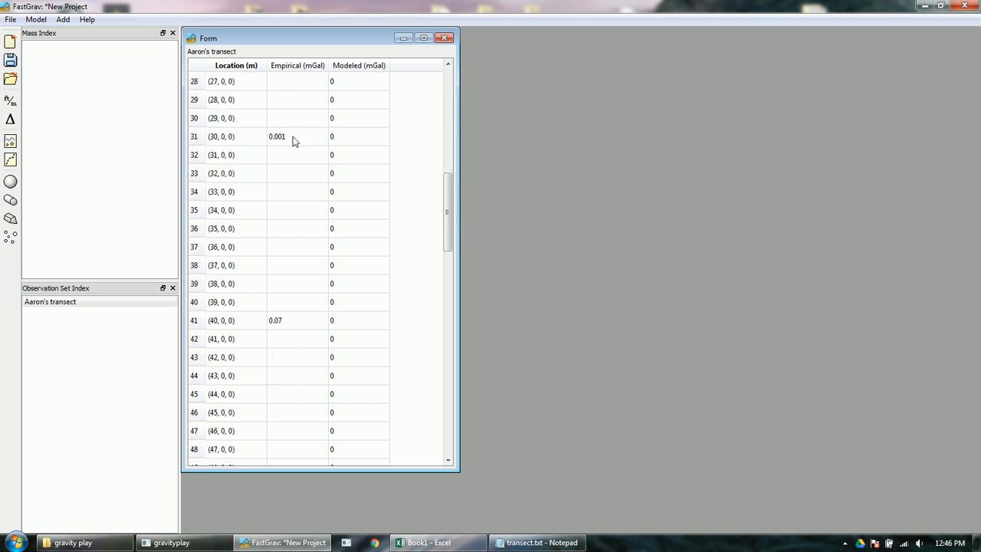
click(292, 138)
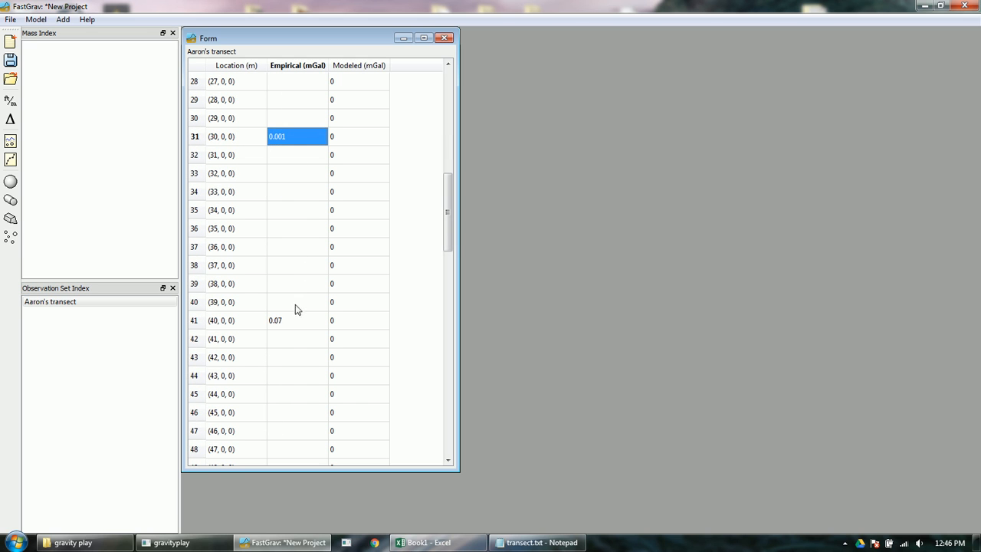
drag(295, 307, 289, 161)
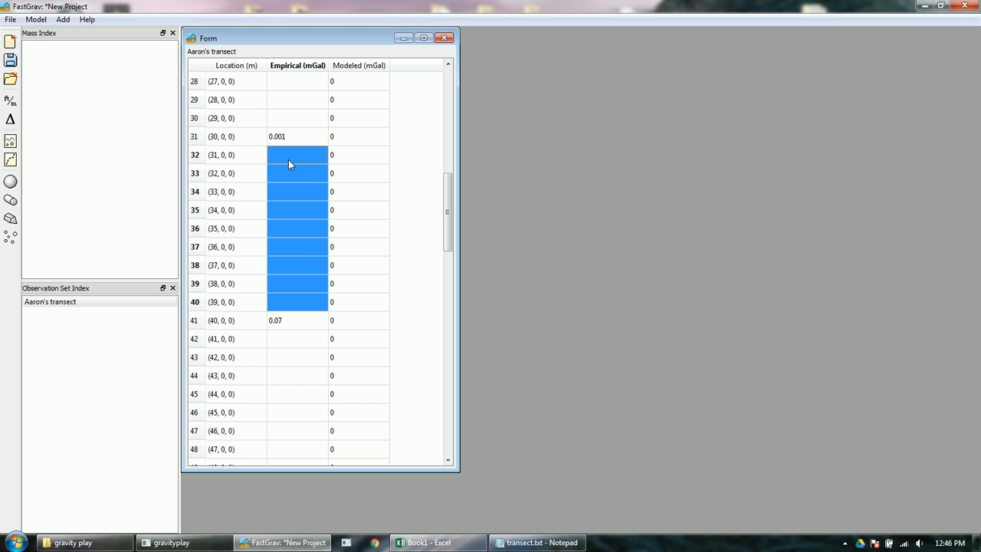
click(306, 253)
click(291, 318)
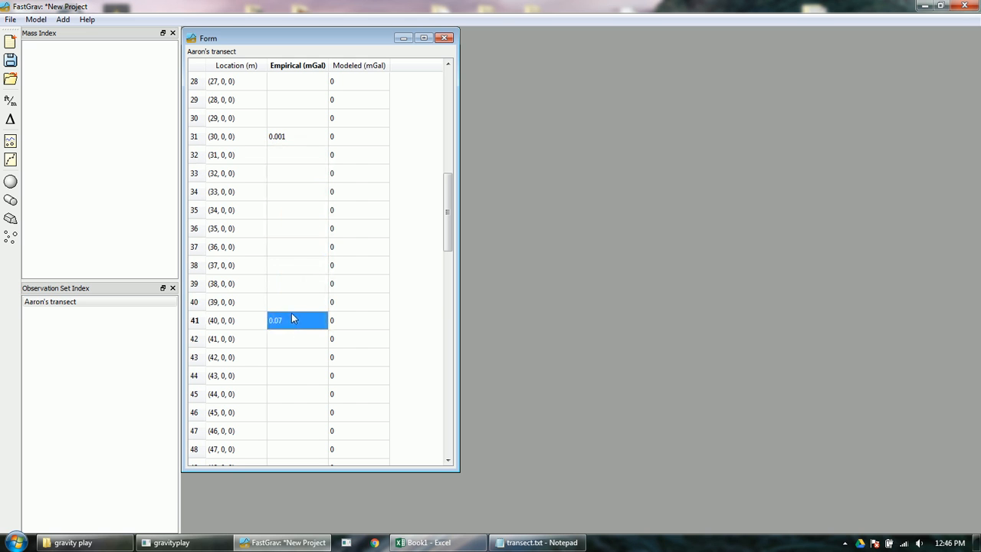
scroll(291, 319, down, 4)
click(299, 286)
scroll(299, 302, down, 3)
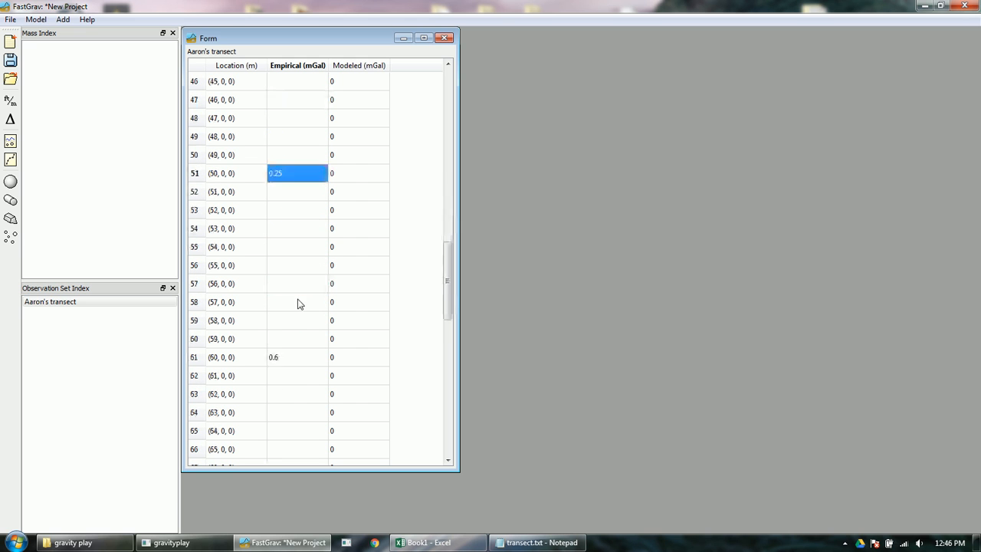
click(299, 304)
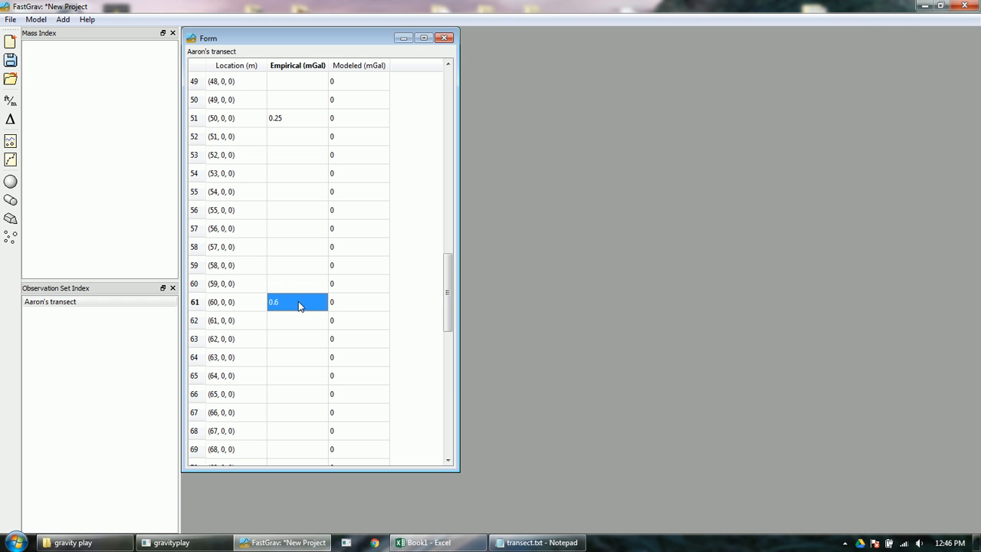
- Examine the modeled gravity column along the transect's observation points
drag(446, 303, 362, 465)
click(359, 337)
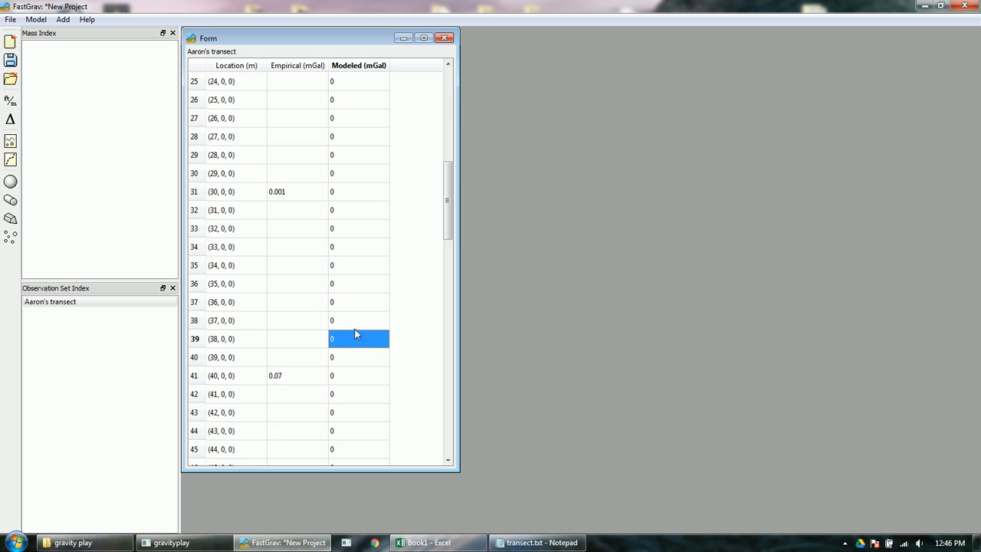
scroll(356, 333, up, 8)
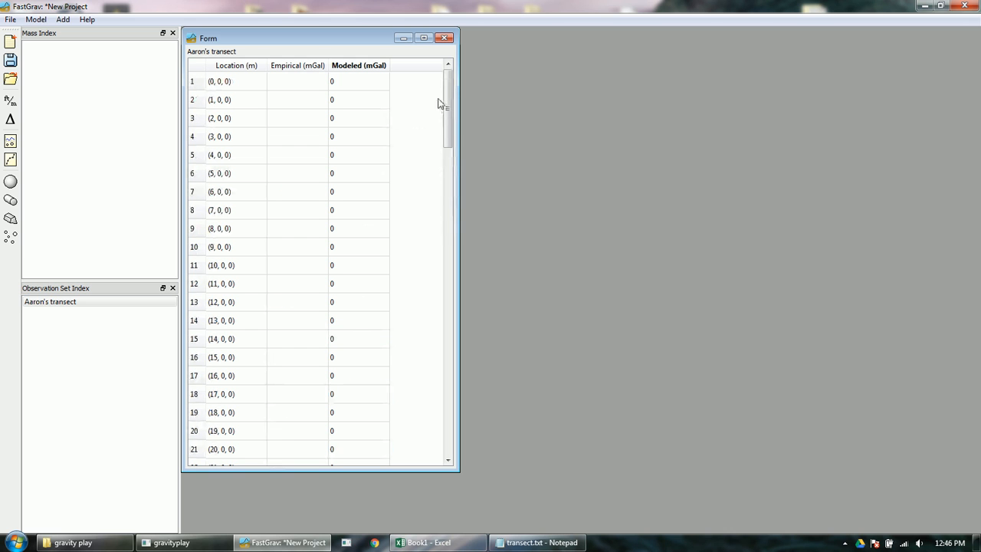
drag(448, 98, 446, 171)
drag(366, 318, 362, 59)
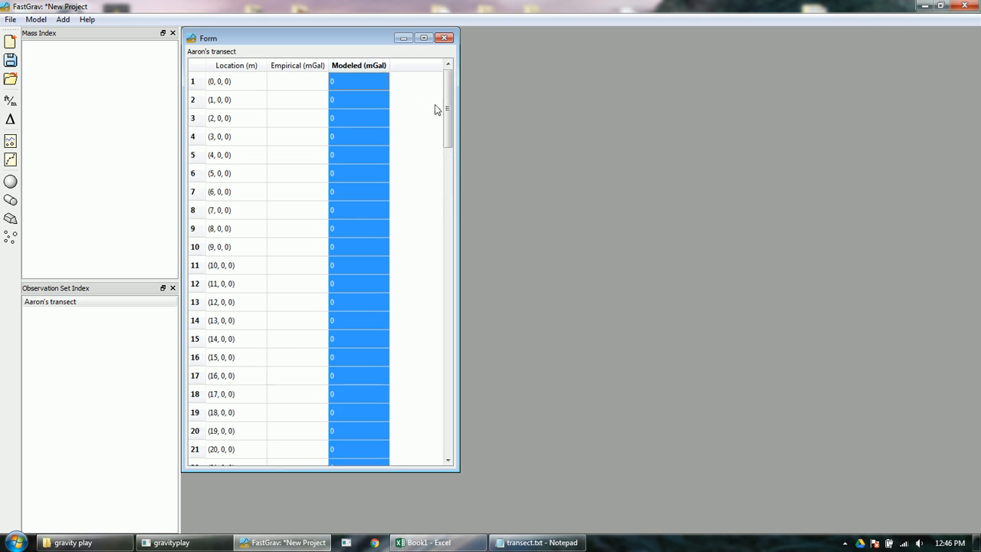
drag(450, 117, 447, 184)
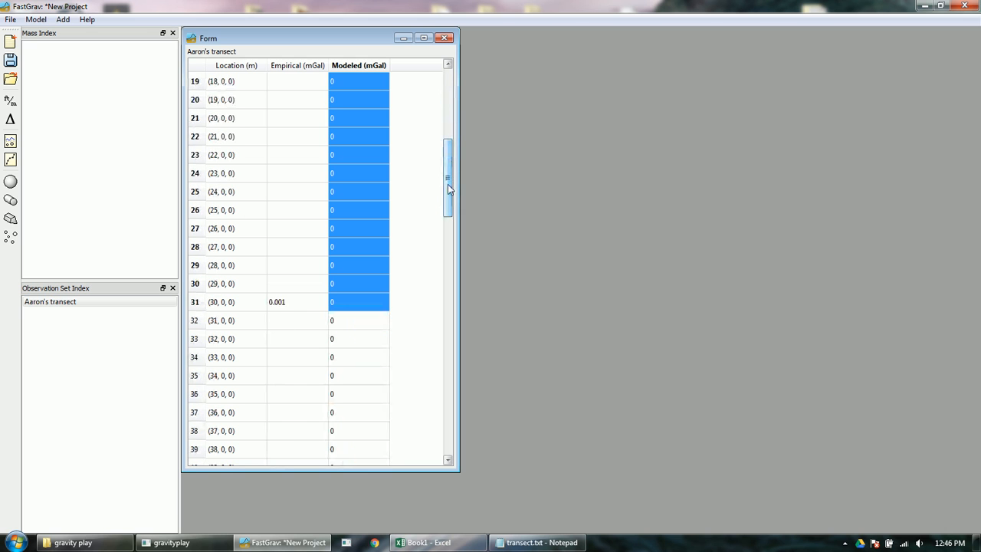
- Close the transect table and open a new cross section window
click(443, 38)
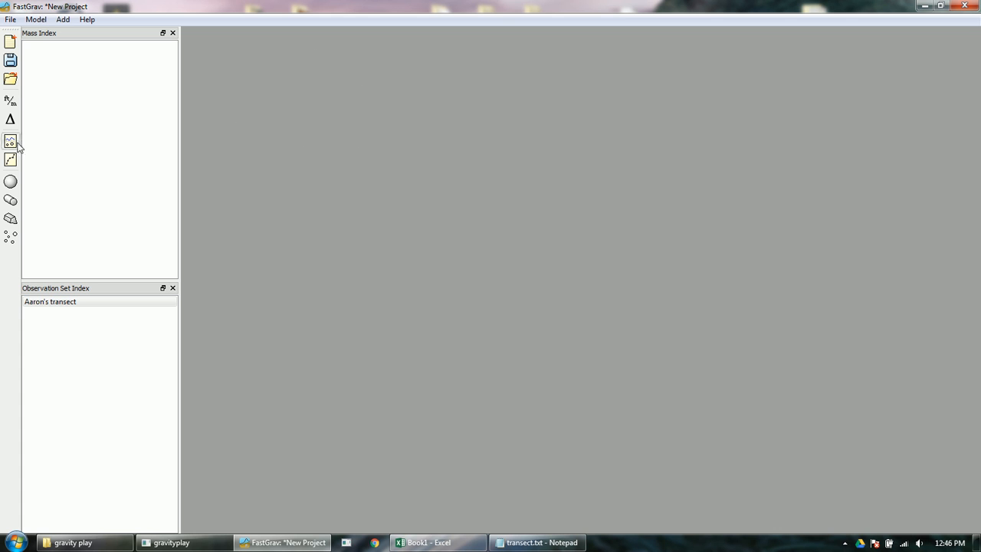
click(17, 146)
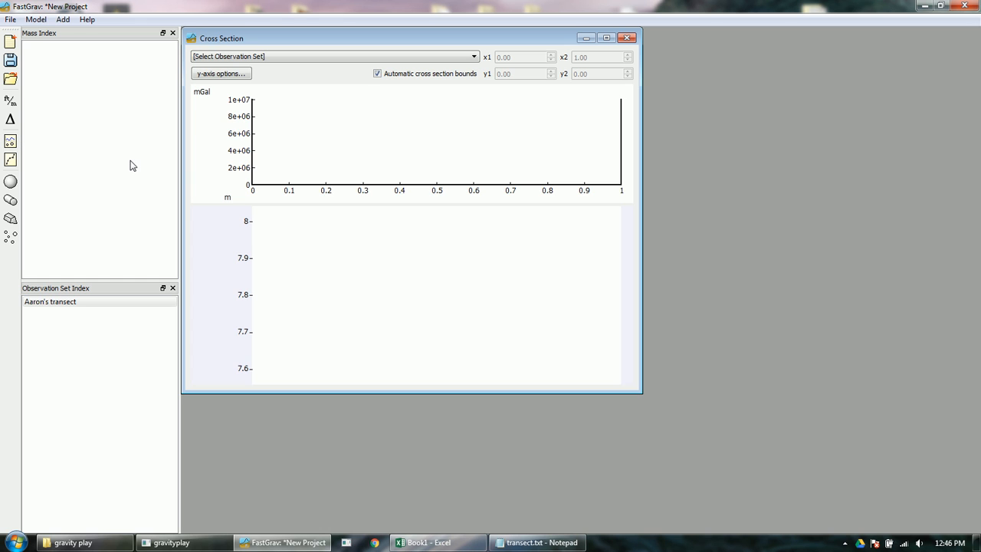
- Display the imported transect in the cross section window, with the gravity plot slightly taller and the depth axis spanning about 10 to -35 m
drag(213, 41, 269, 54)
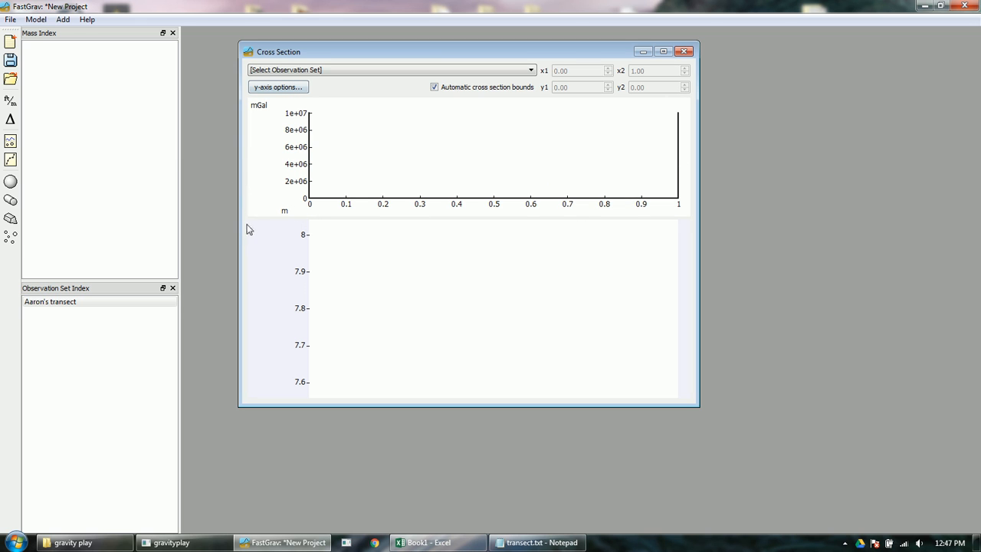
drag(263, 218, 265, 224)
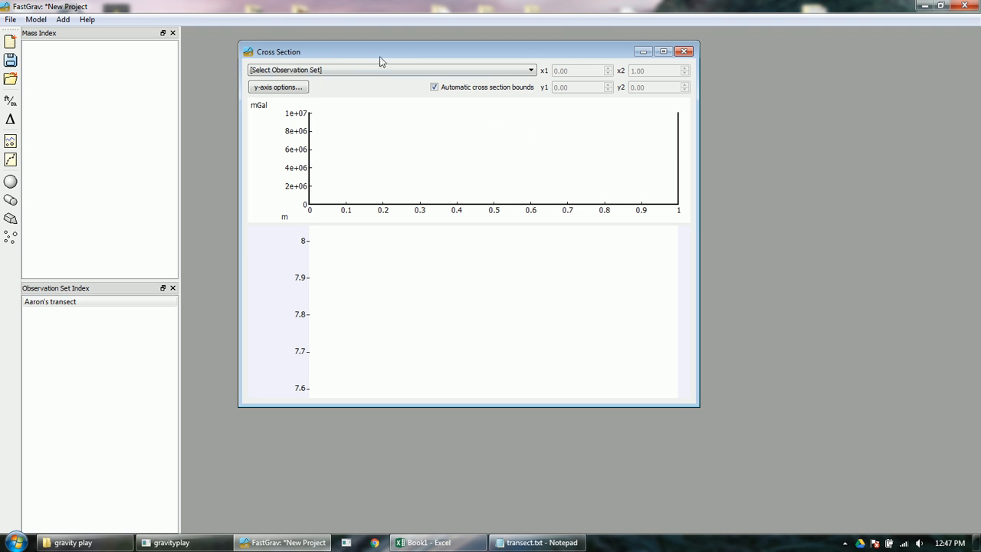
click(314, 71)
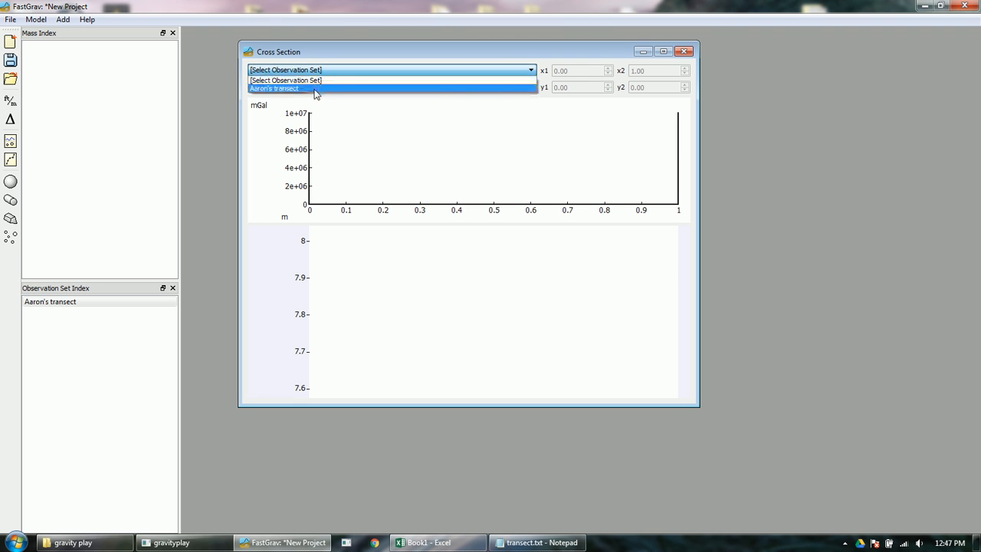
click(315, 89)
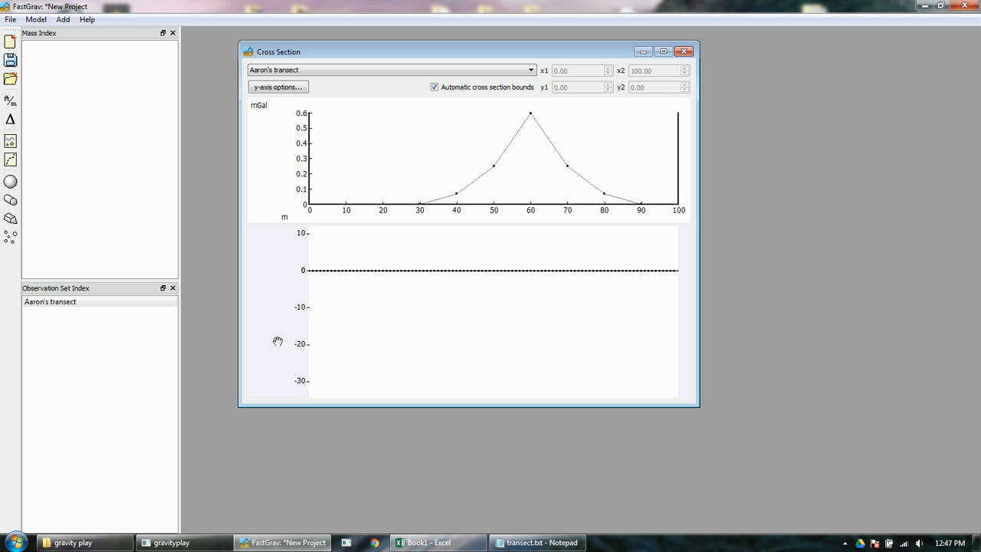
drag(269, 363, 263, 370)
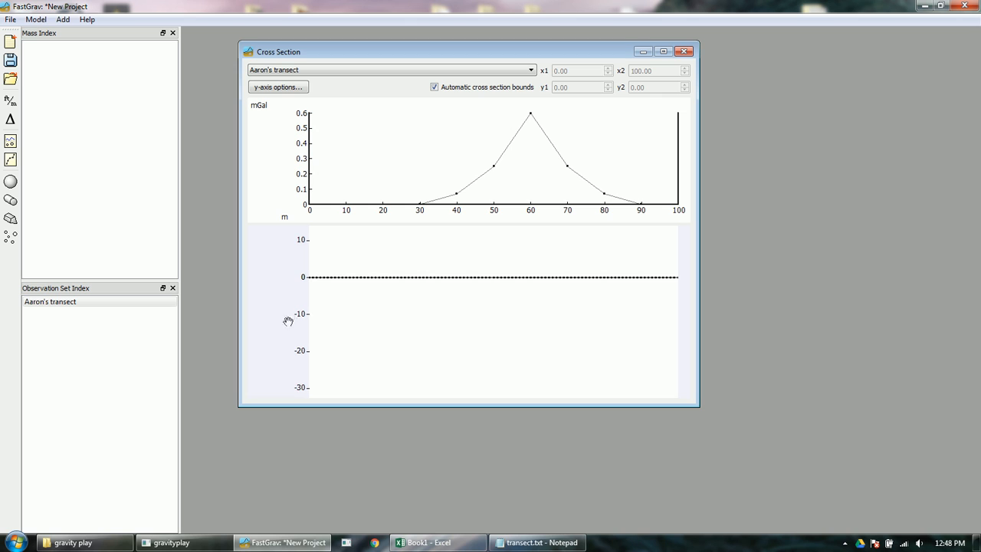
scroll(285, 316, down, 1)
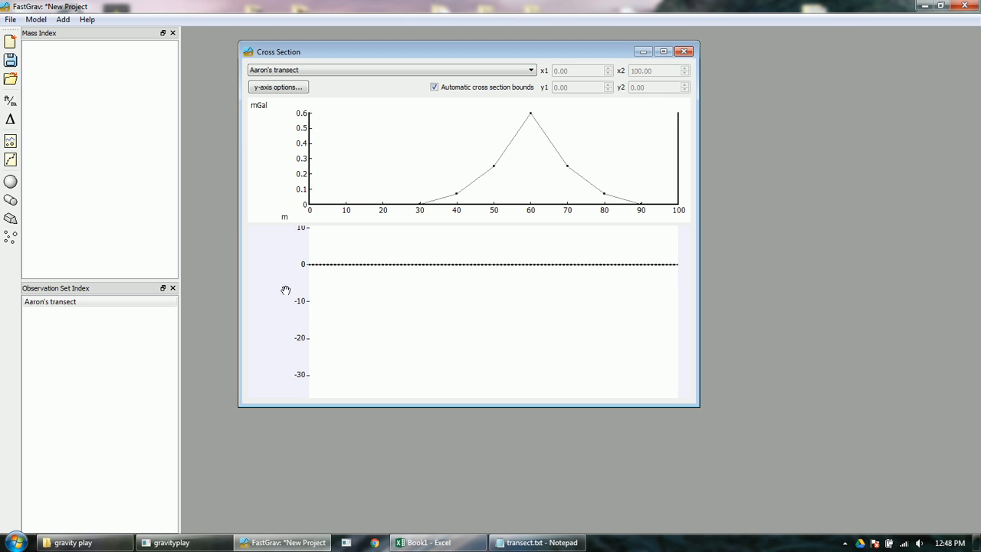
- Add a sphere mass to the model, enter its name and set its density to 2000 kg/m^3
click(63, 20)
click(71, 33)
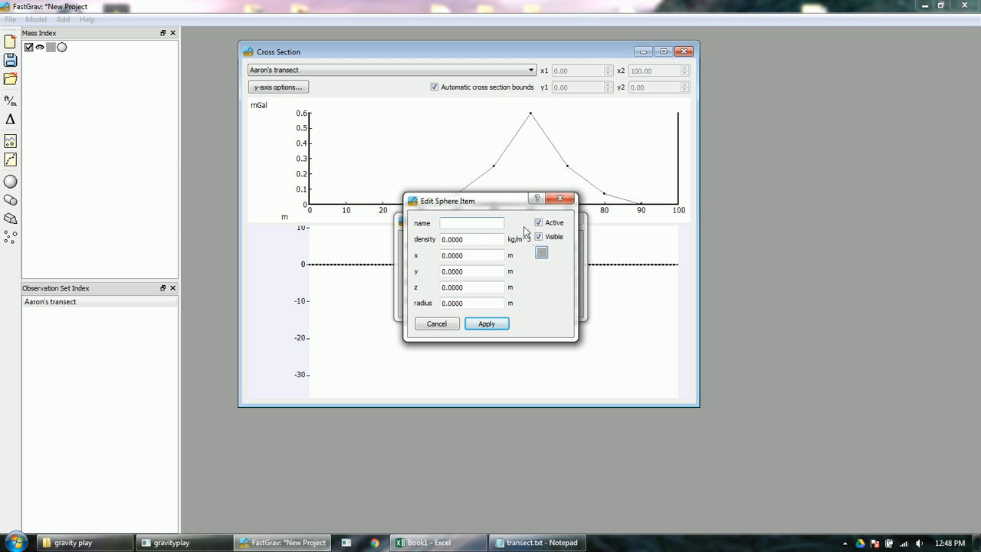
drag(503, 200, 505, 219)
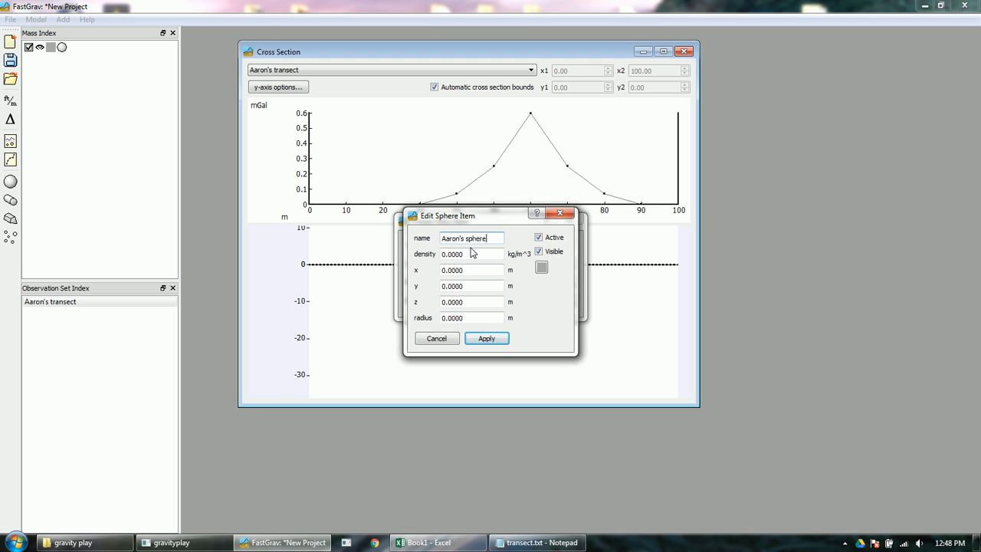
drag(473, 253, 401, 256)
text(200)
click(484, 272)
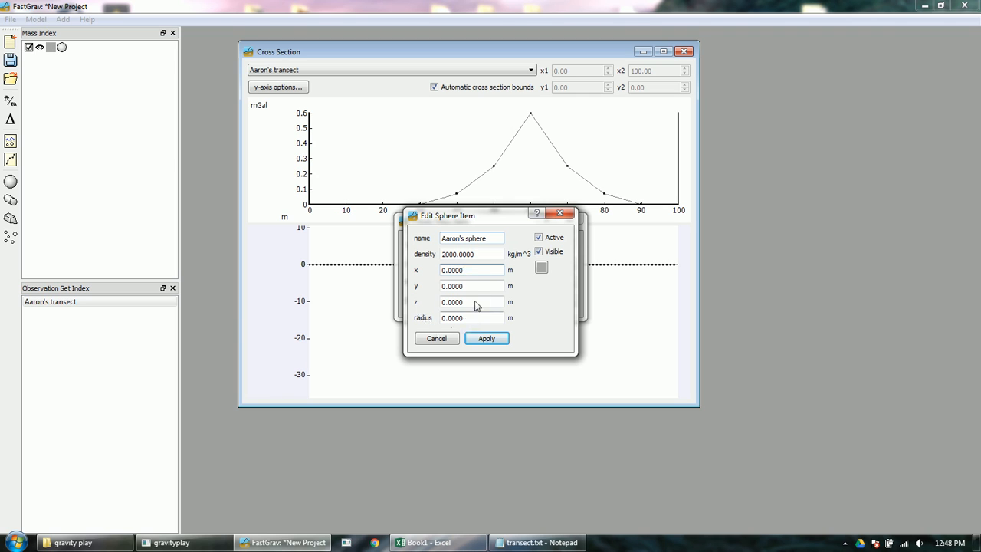
- Place the new sphere at x 25 m and z -10 m, with a radius of 8 m
drag(476, 269, 407, 272)
text(25)
key(Tab)
drag(490, 303, 398, 312)
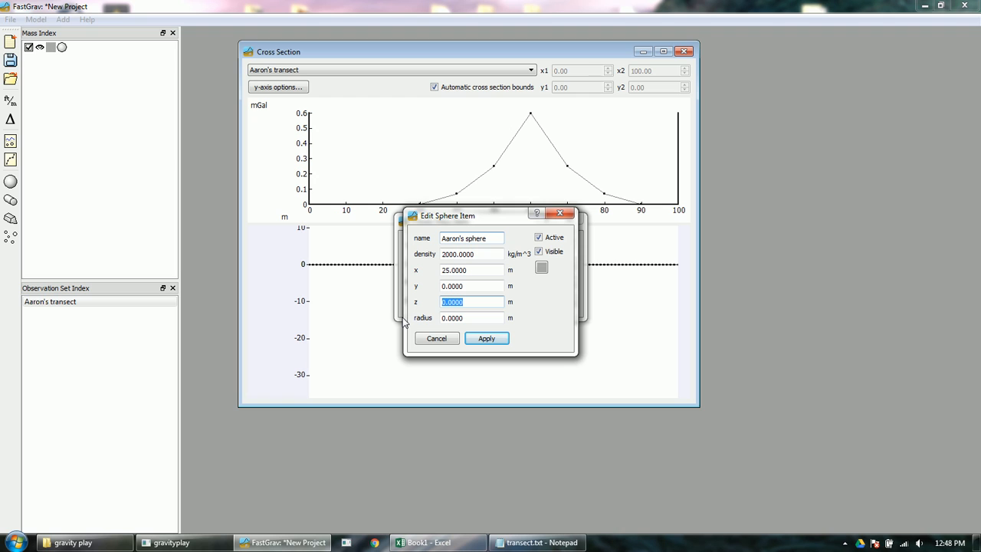
text(-10)
key(Return)
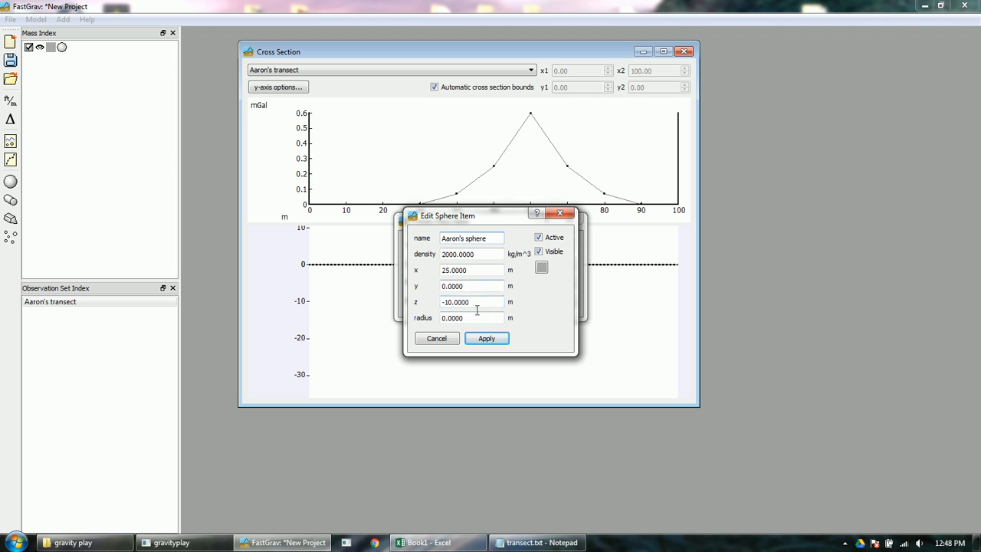
drag(481, 316, 426, 320)
text(8)
- Color the sphere light cyan and apply its settings to the model
click(542, 267)
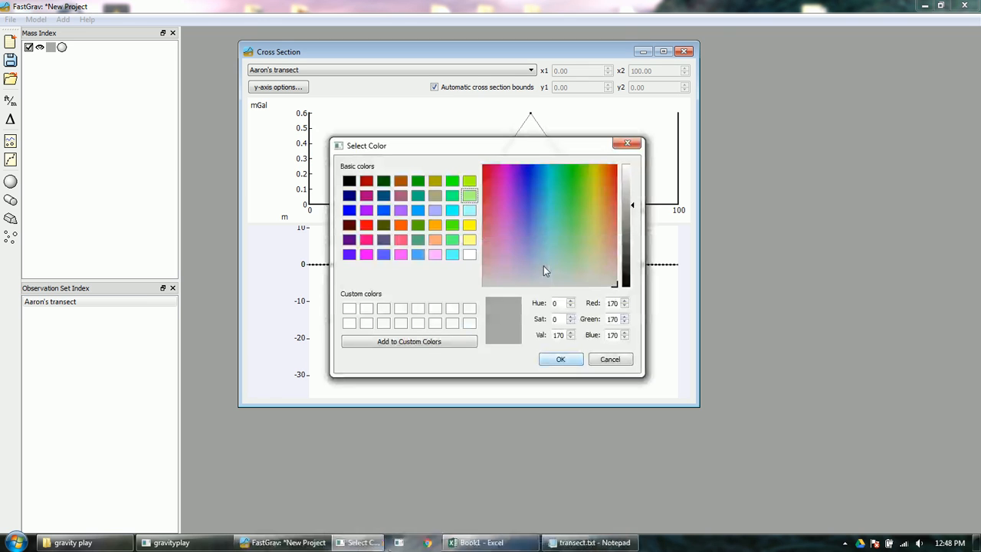
click(469, 211)
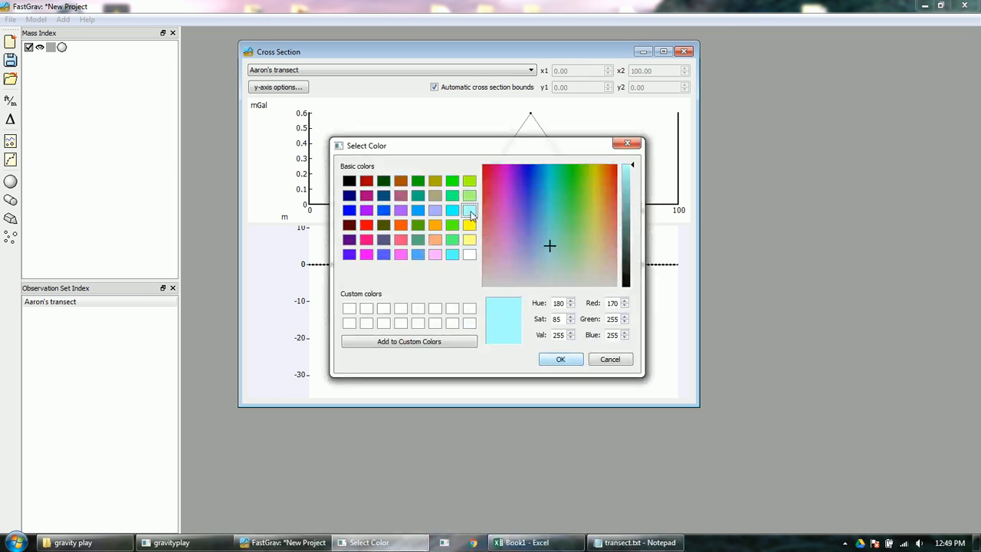
click(560, 360)
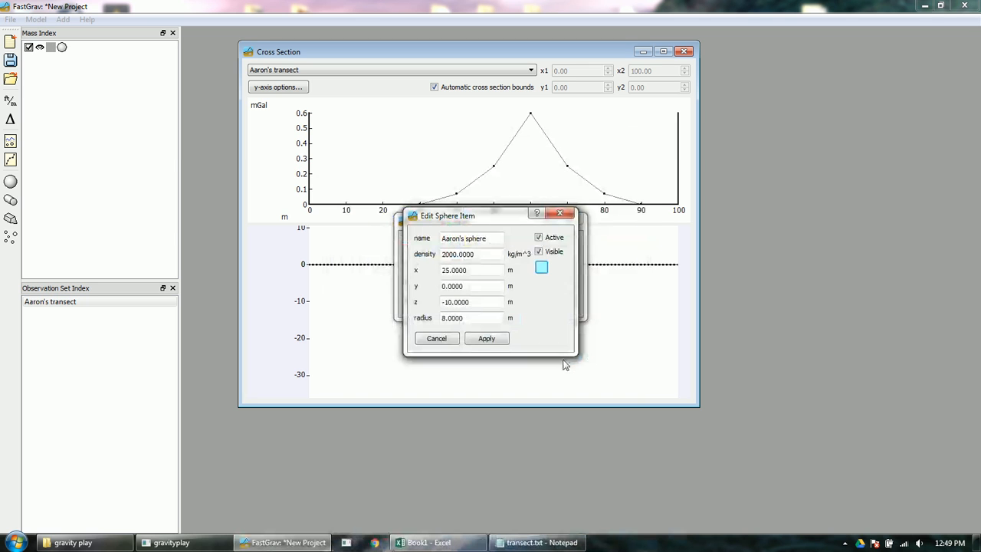
click(485, 342)
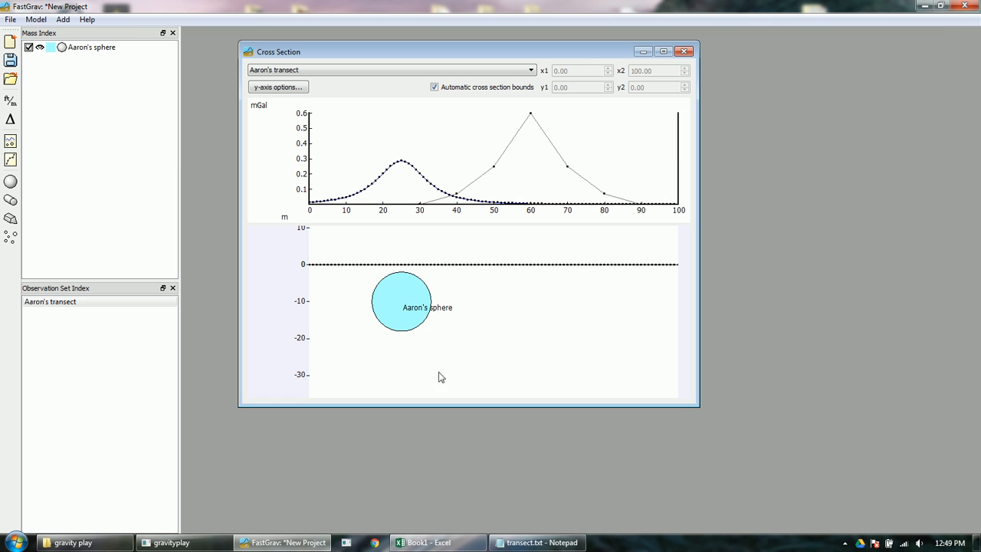
- Move the sphere freehand in the cross section, and set its x to 50 m, z to -15 m and radius to 10 m
drag(401, 301, 434, 308)
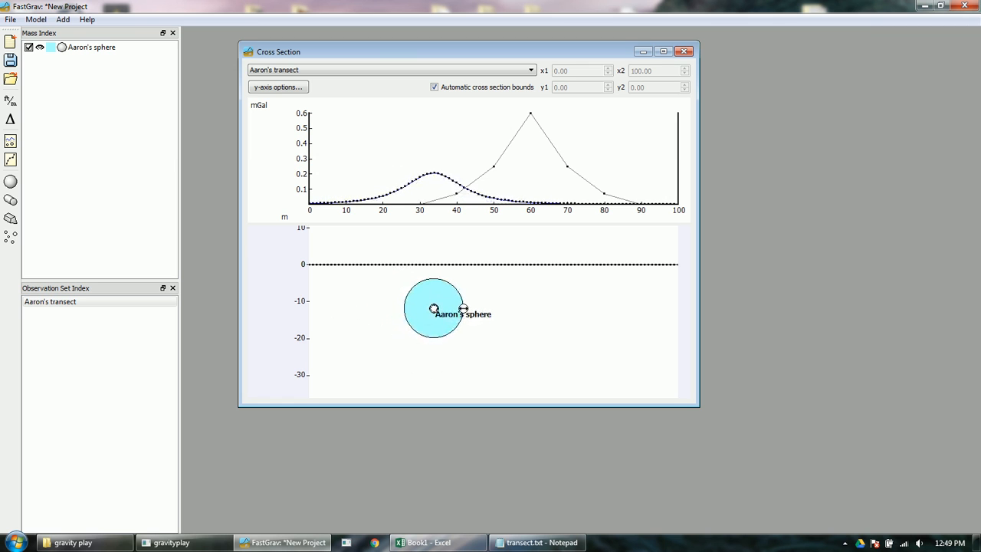
double_click(107, 46)
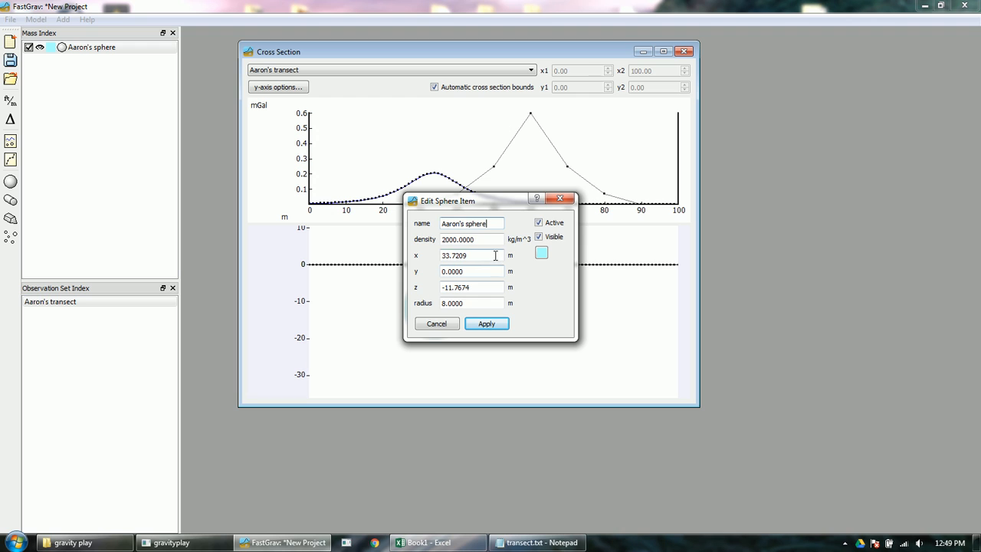
drag(498, 255, 429, 255)
text(50)
drag(483, 288, 442, 290)
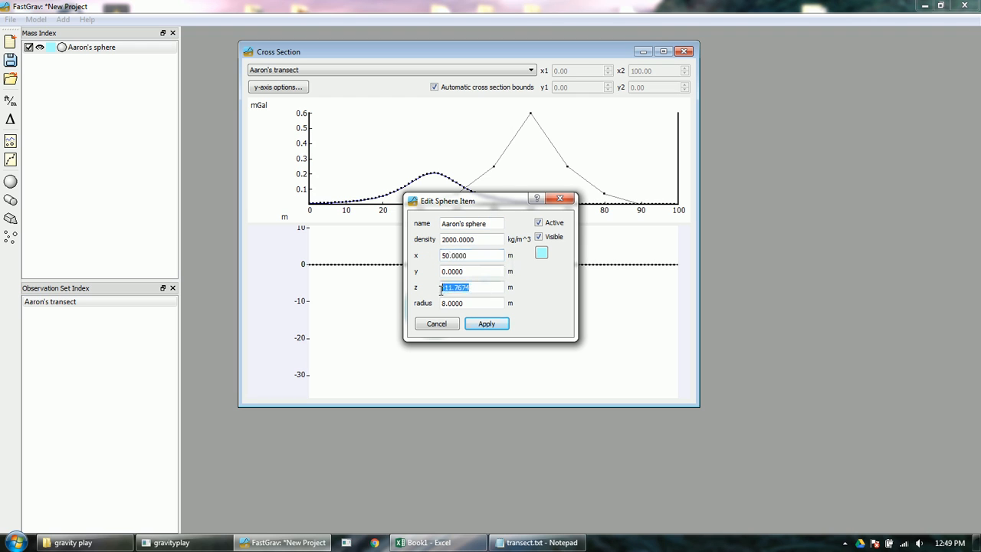
text(-15)
drag(478, 304, 417, 303)
text(10)
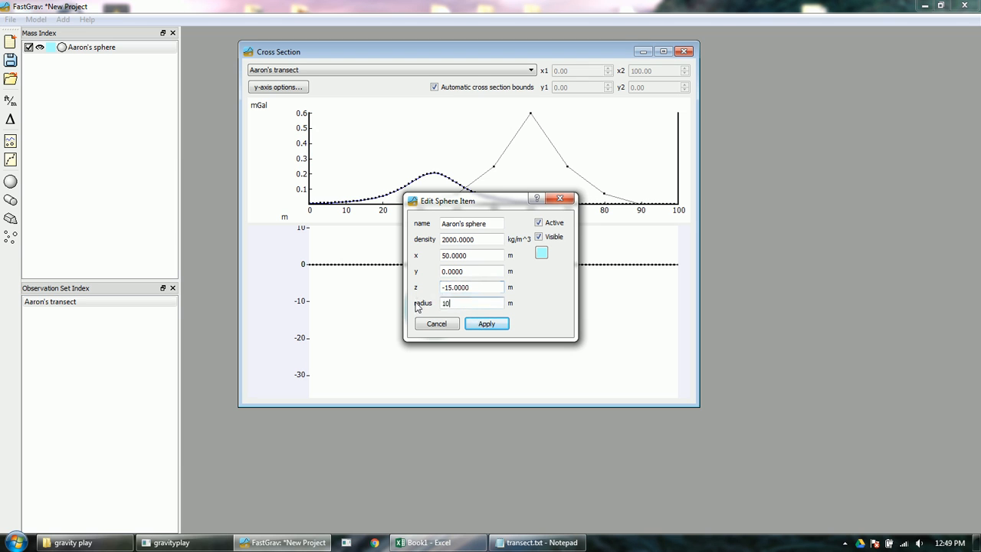
click(489, 324)
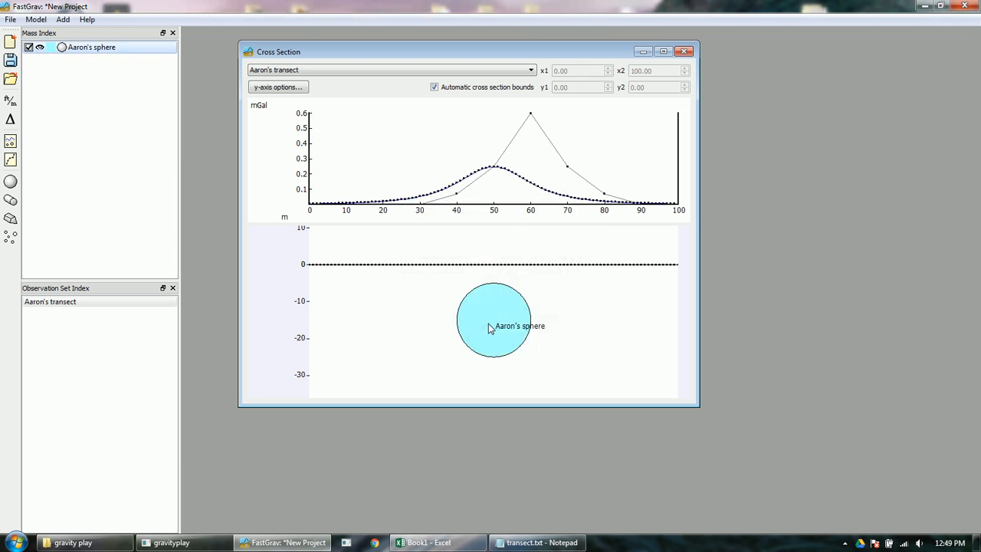
- Fit the modeled curve to the observed peak by enlarging the sphere to about 11 m radius and centering it near x 60 m, z -11 m
drag(494, 320, 549, 310)
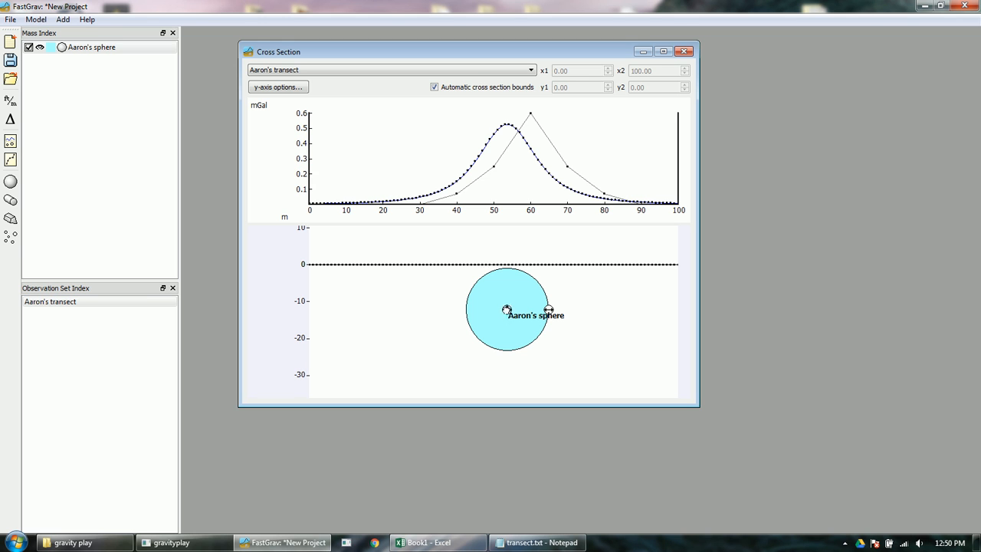
drag(506, 310, 531, 307)
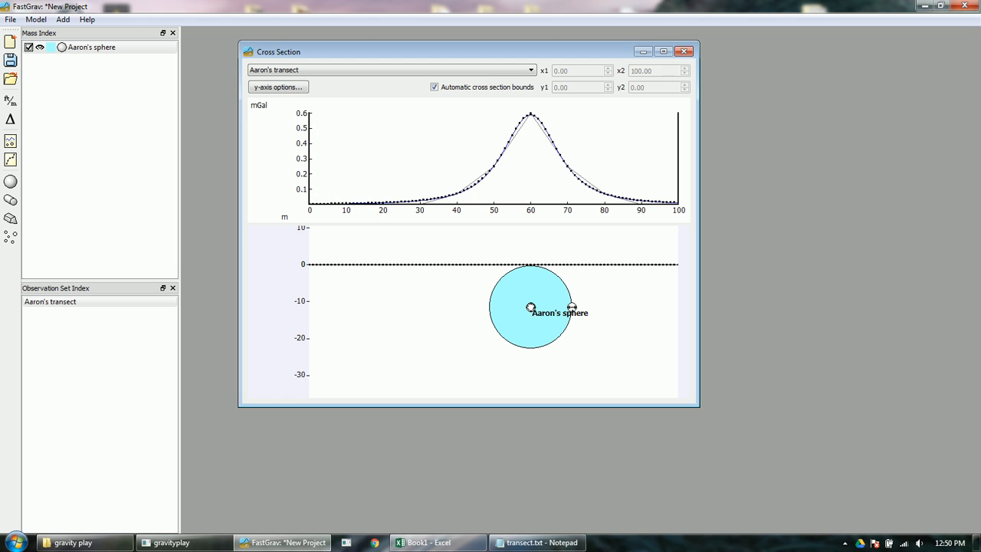
drag(531, 307, 531, 306)
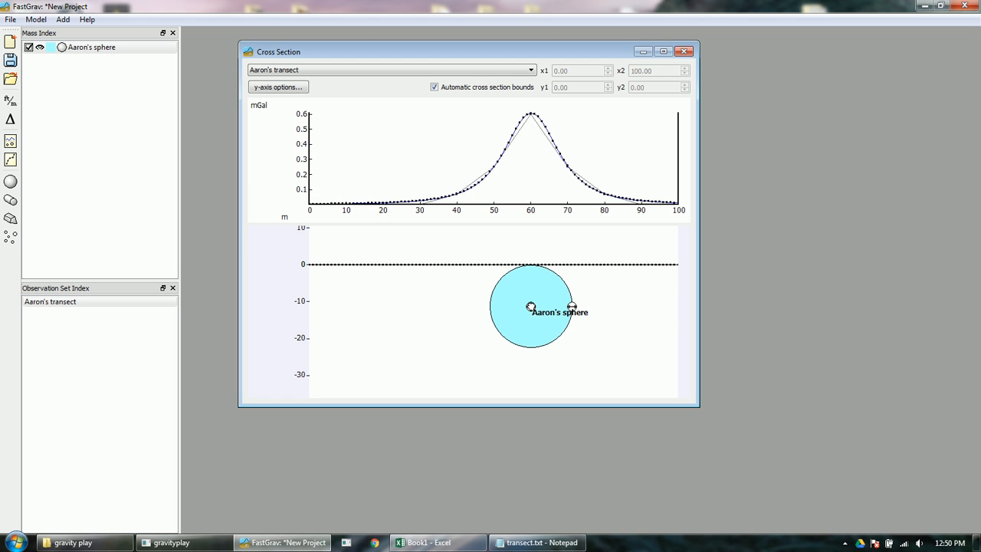
click(605, 352)
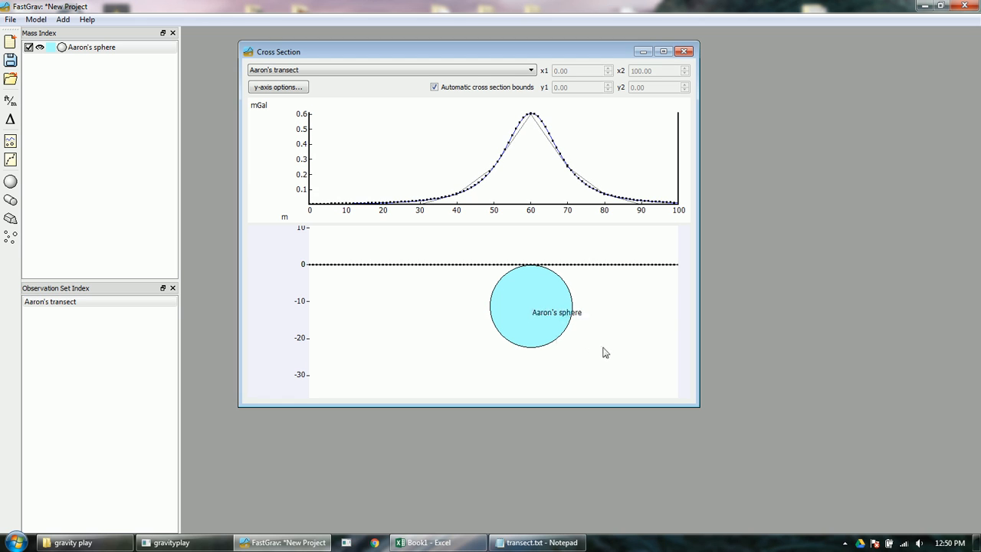